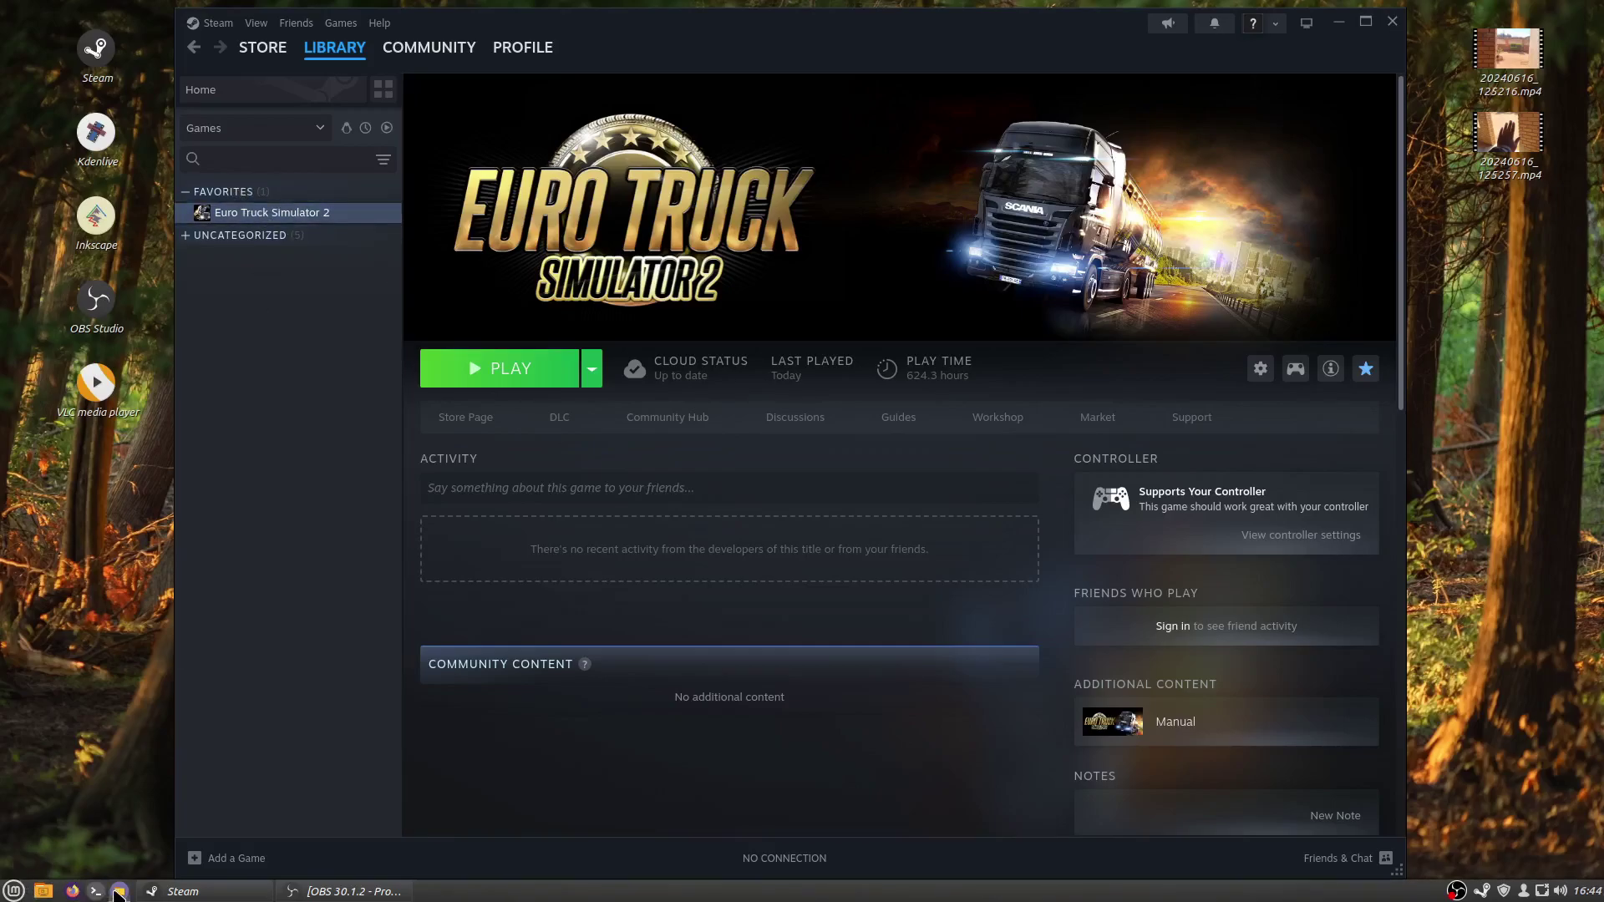
Open Nemo on the home folder and navigate into the hidden .local/share folder.
left_click(119, 891)
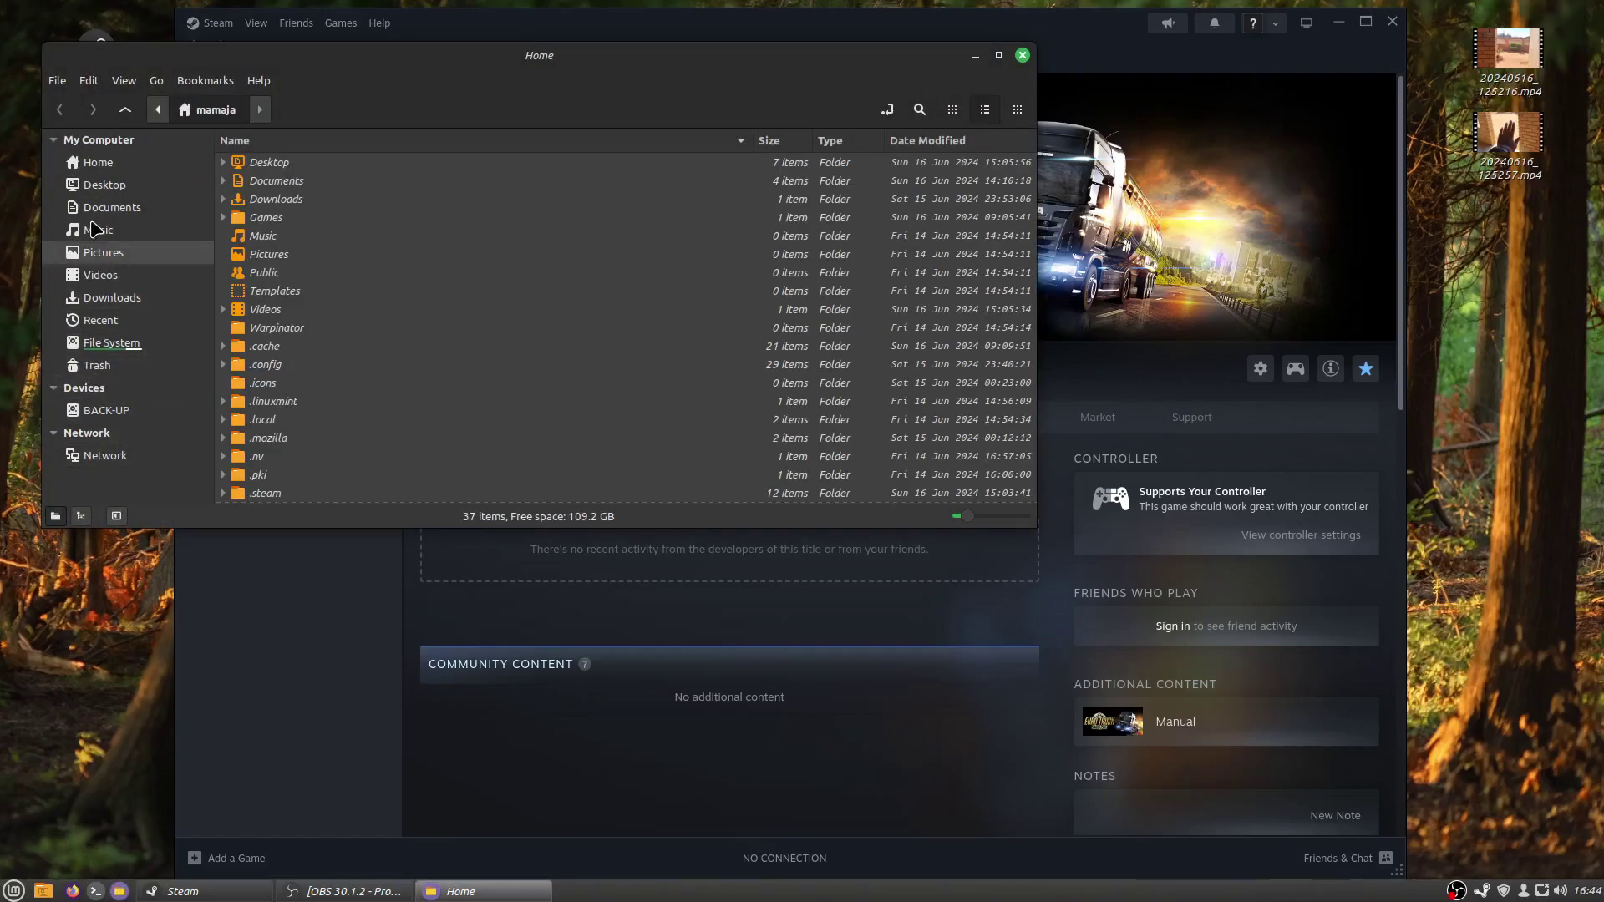
left_click(102, 163)
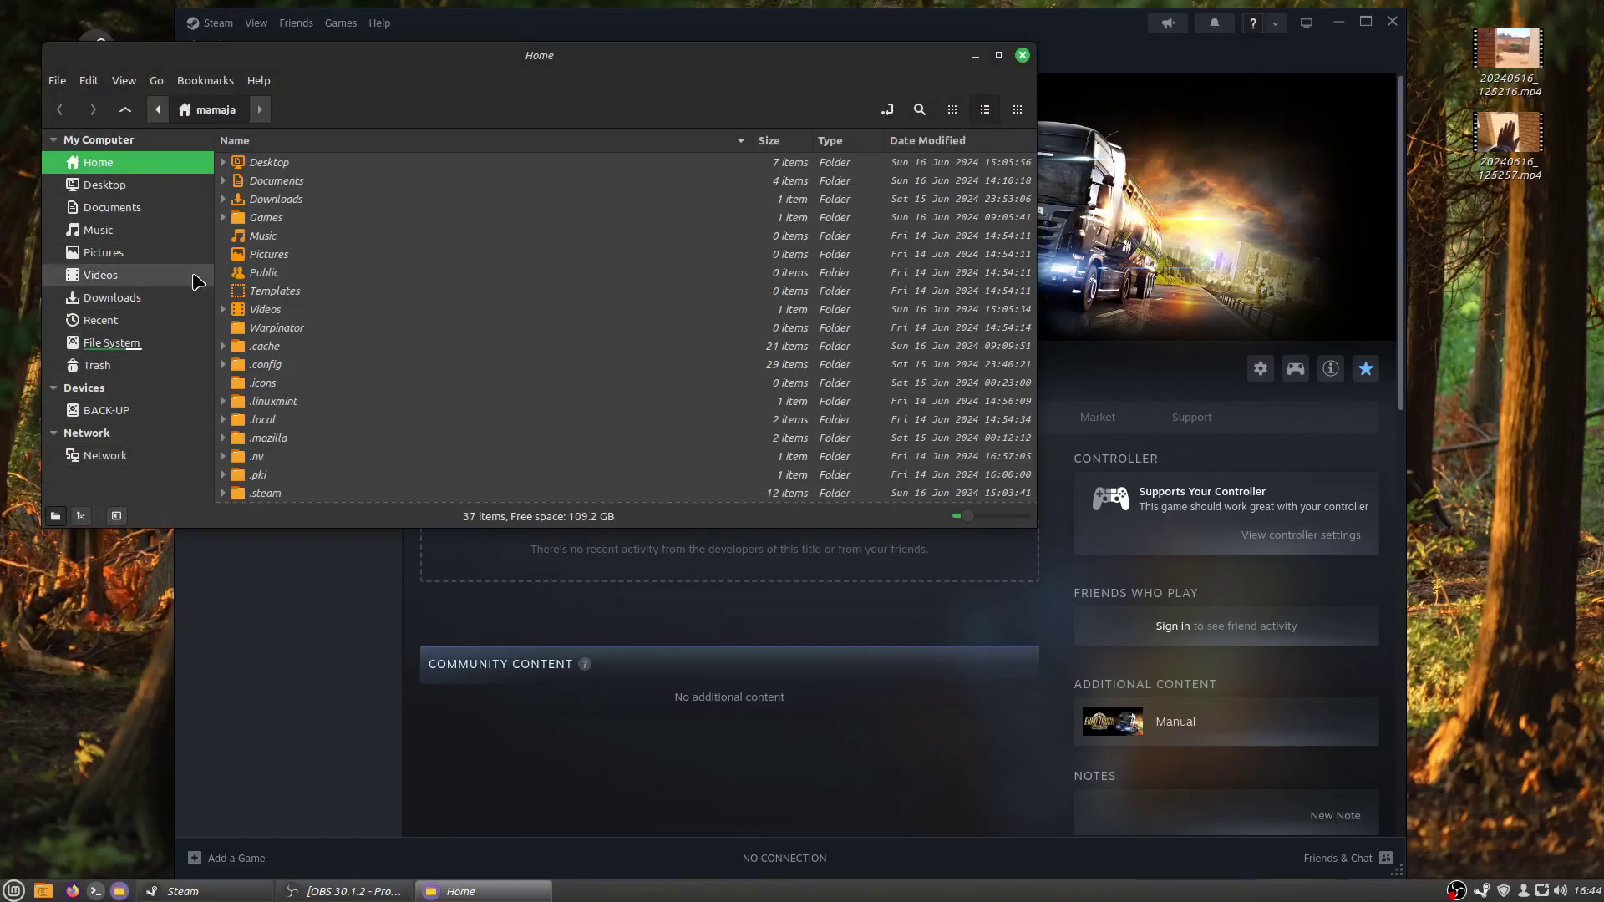
scroll(269, 351, "down", 4)
scroll(252, 387, "down", 2)
right_click(221, 388)
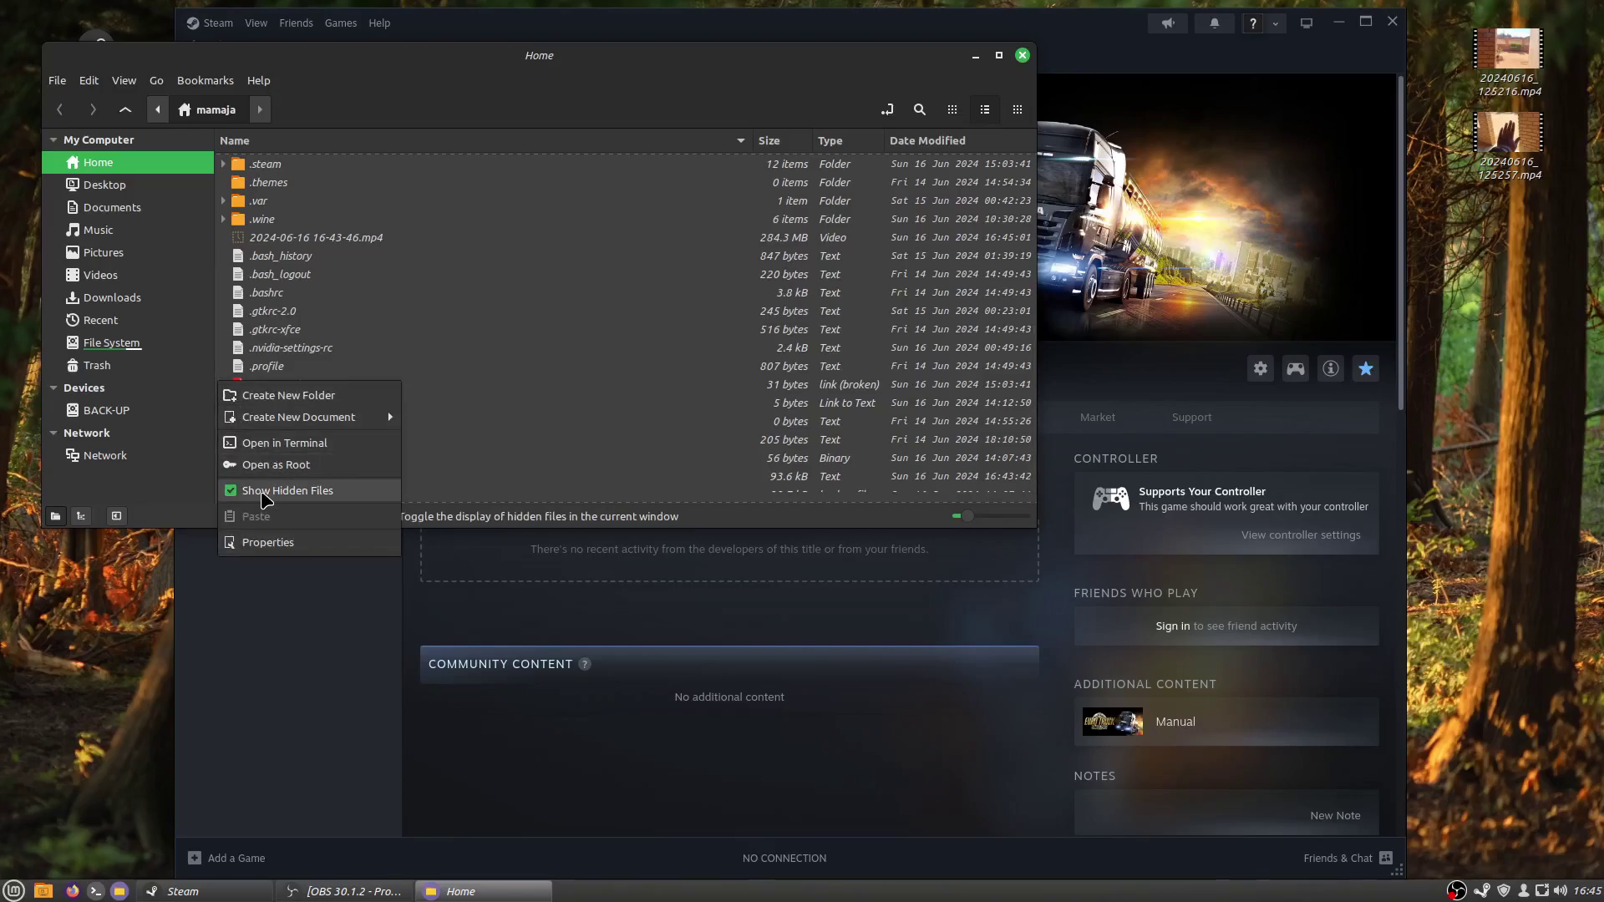
left_click(312, 319)
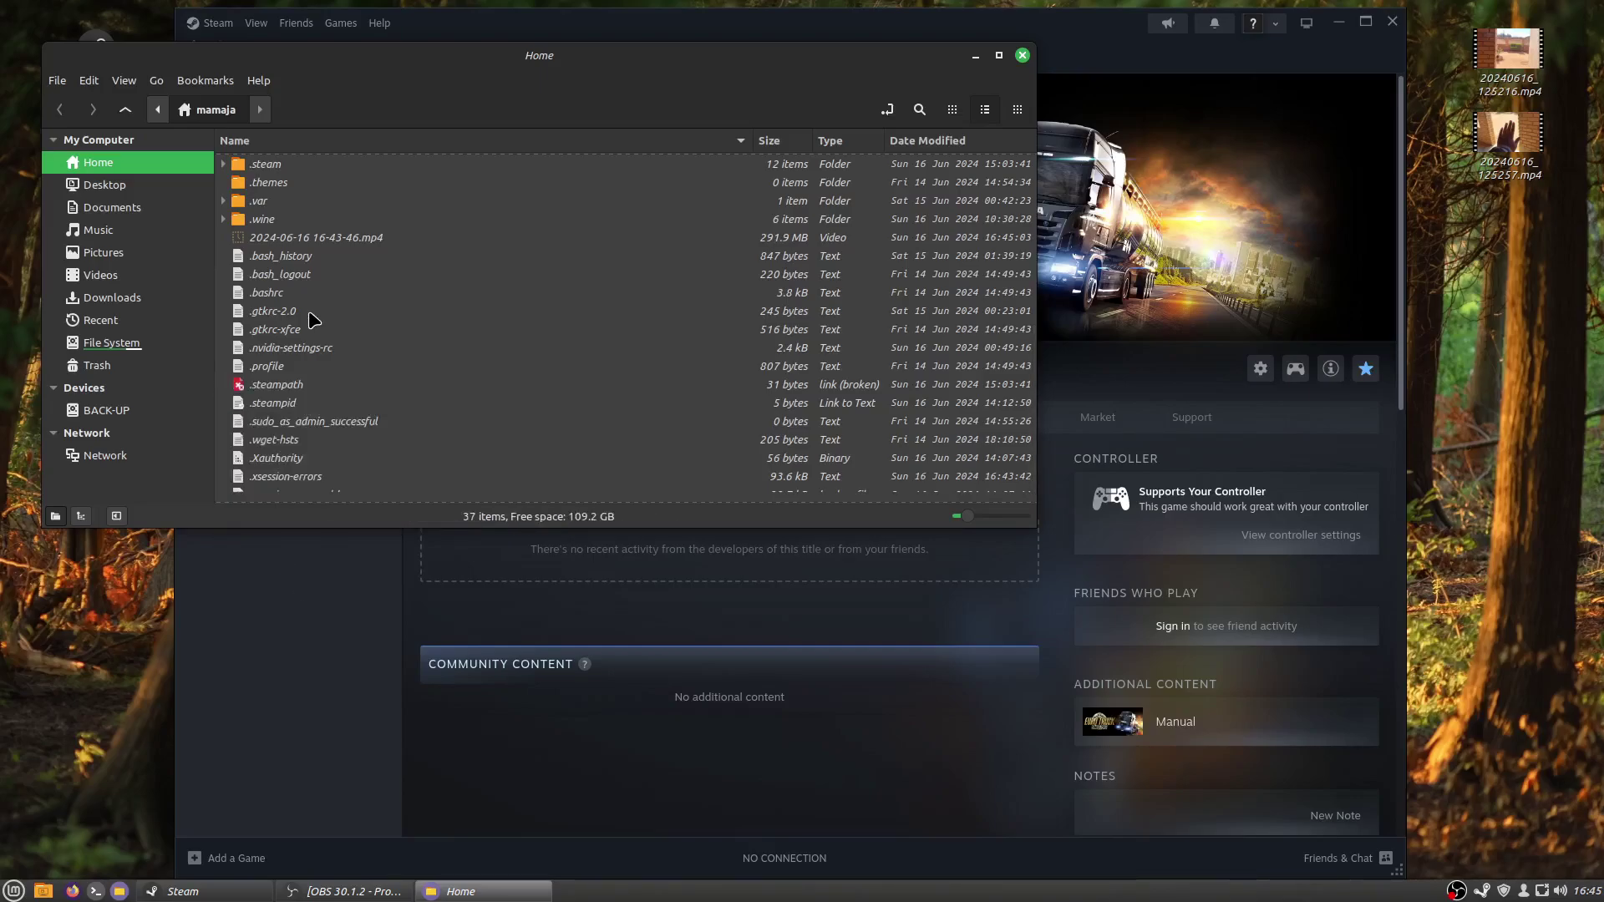
scroll(308, 318, "up", 3)
scroll(305, 314, "up", 2)
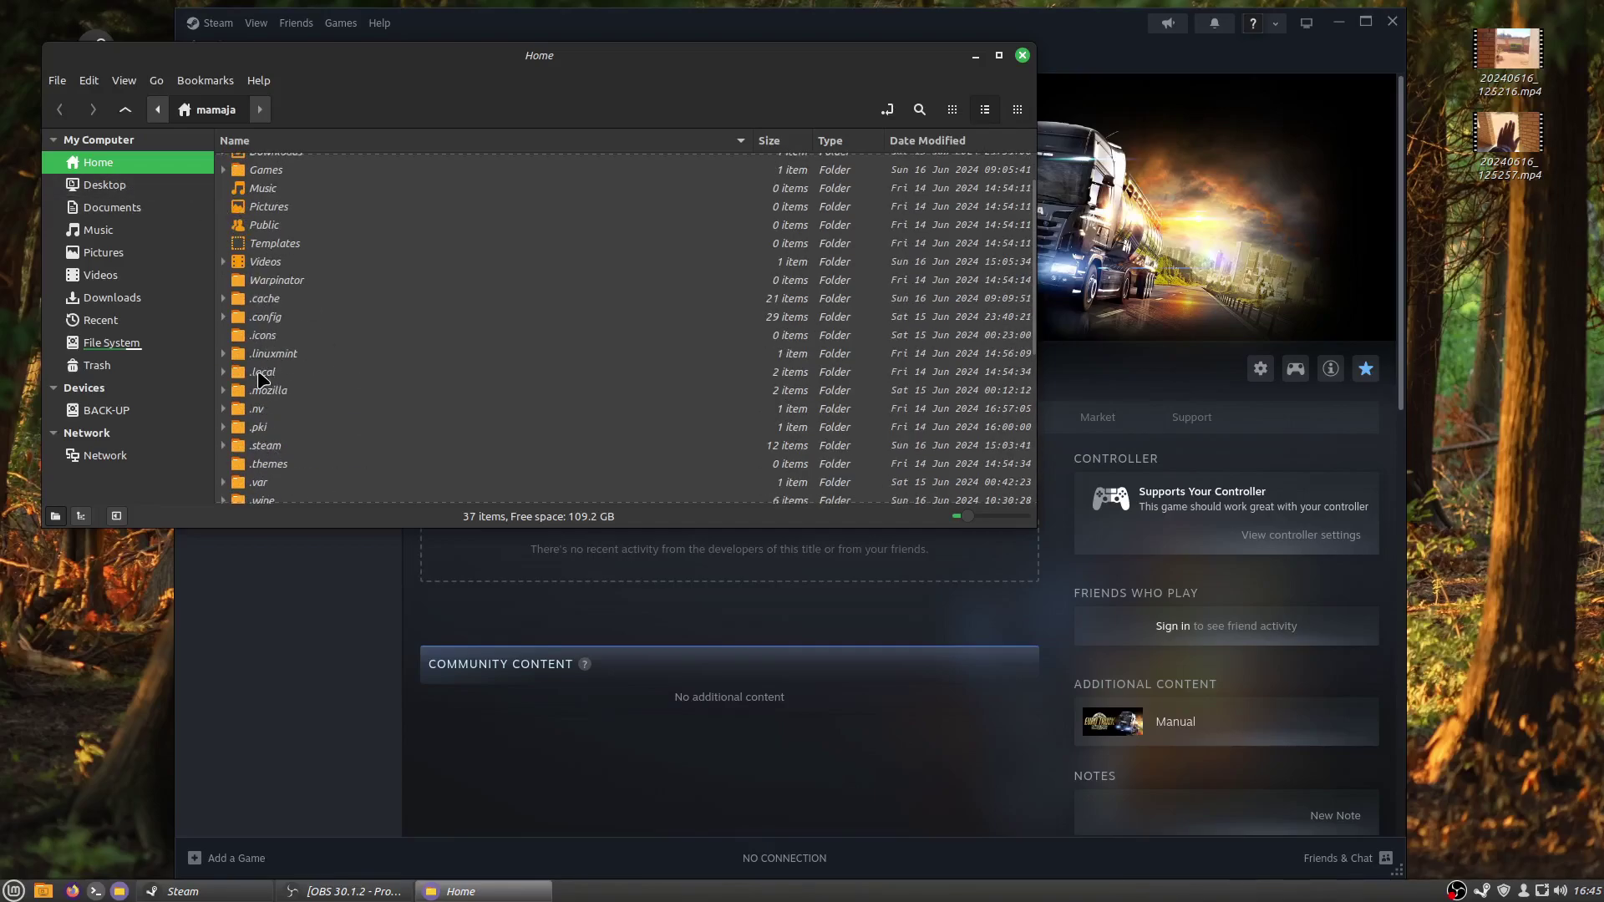
left_click(261, 376)
double_click(262, 376)
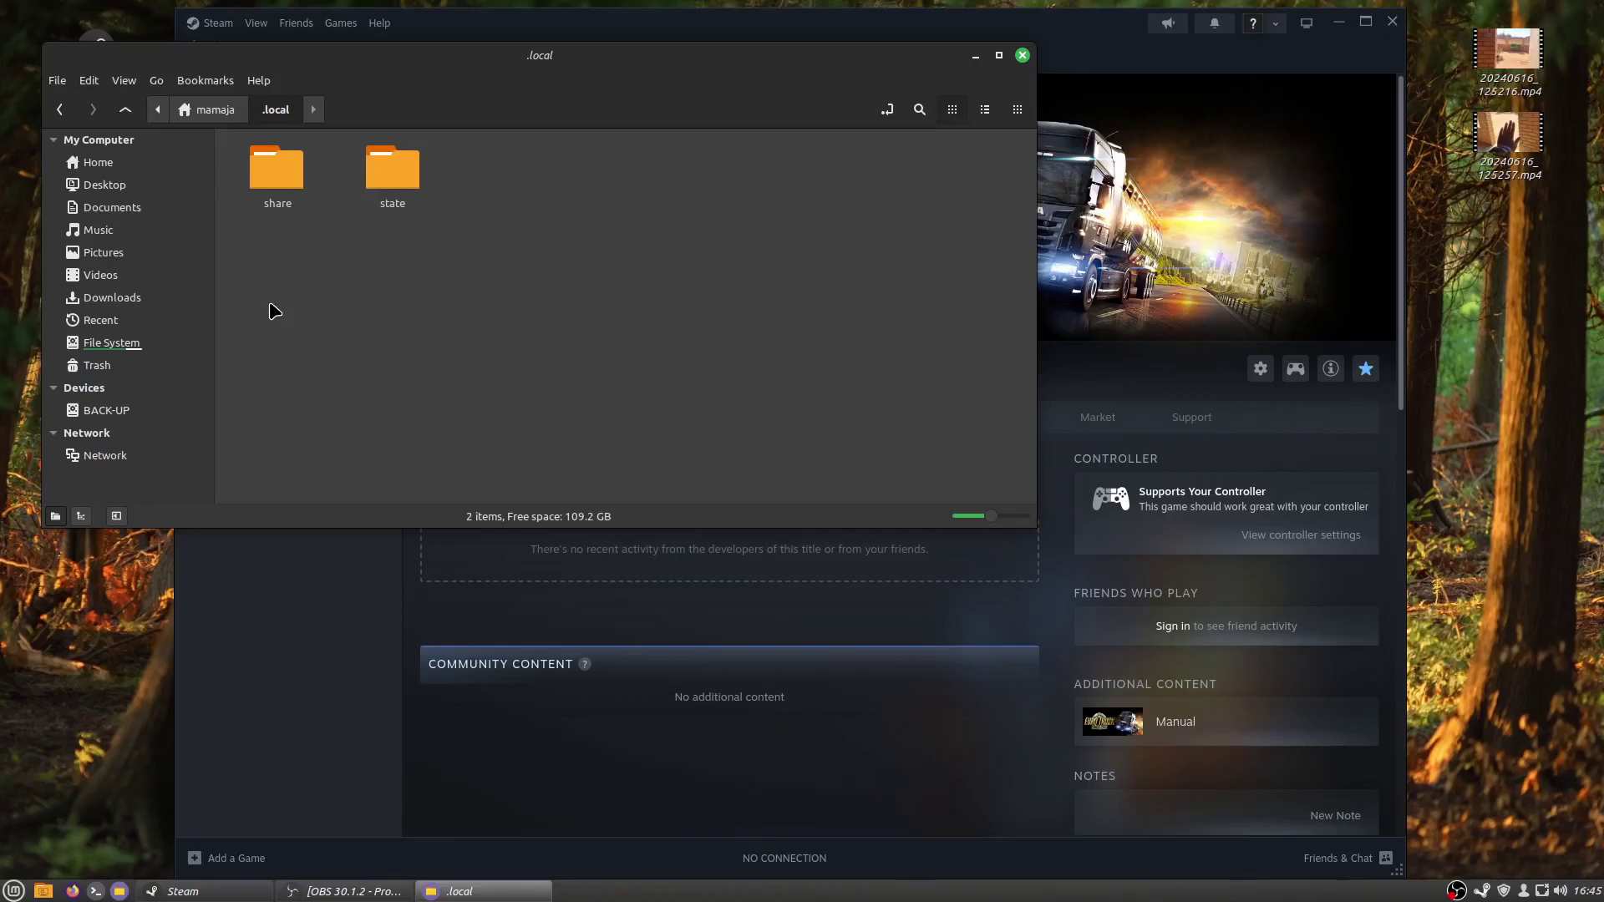
double_click(263, 185)
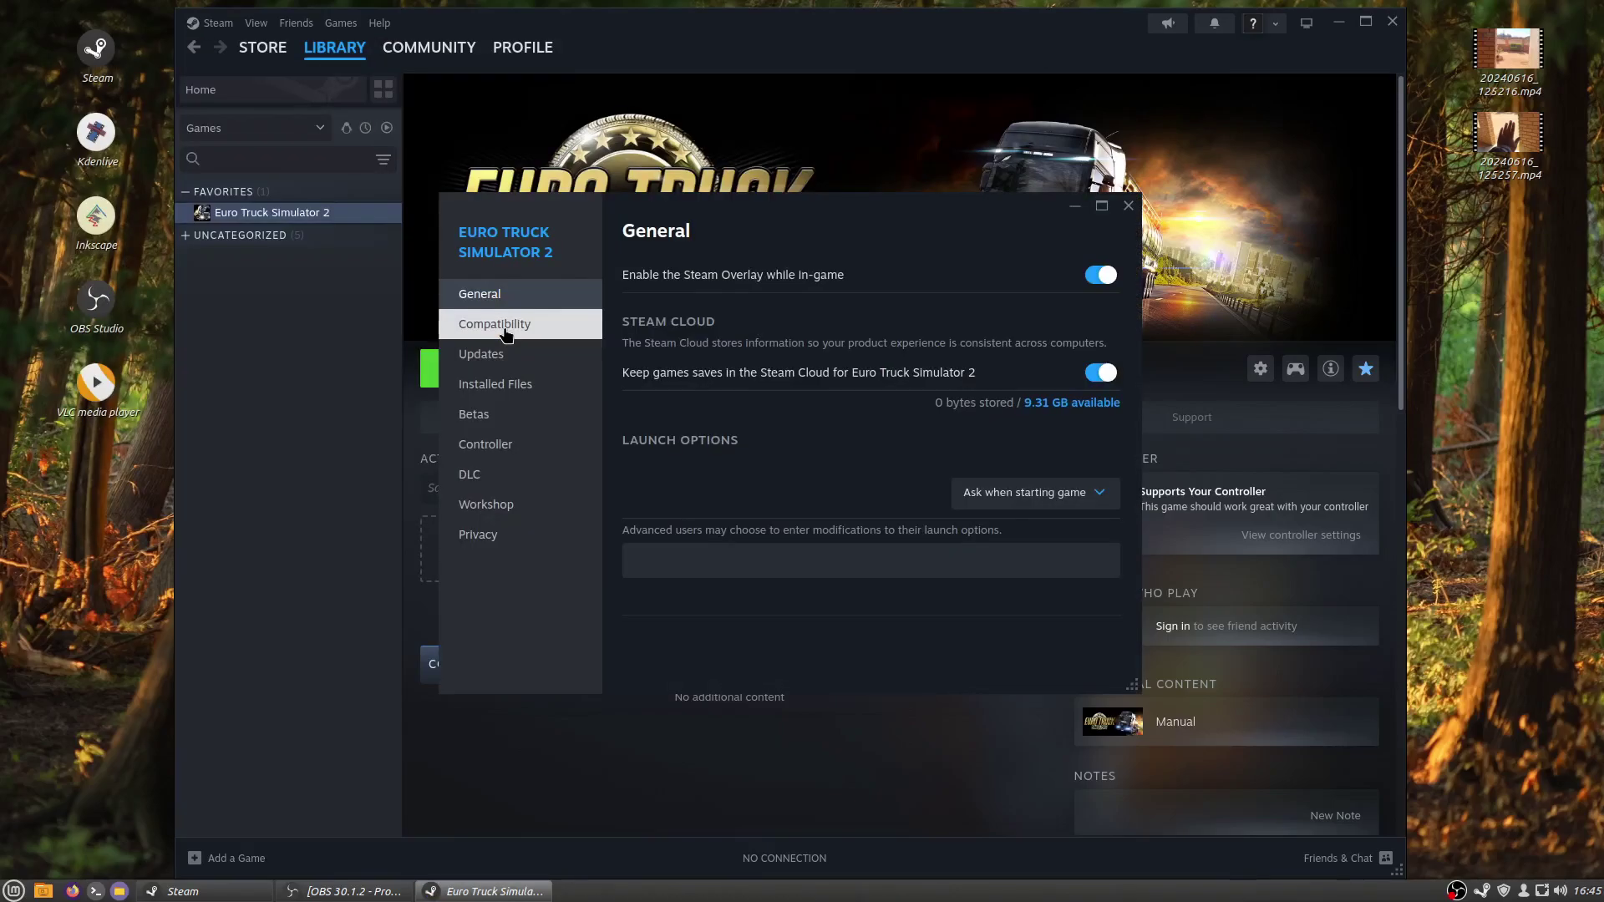
Confirm Euro Truck Simulator 2 is forced to Proton 9.0-2, then close its Properties.
left_click(516, 326)
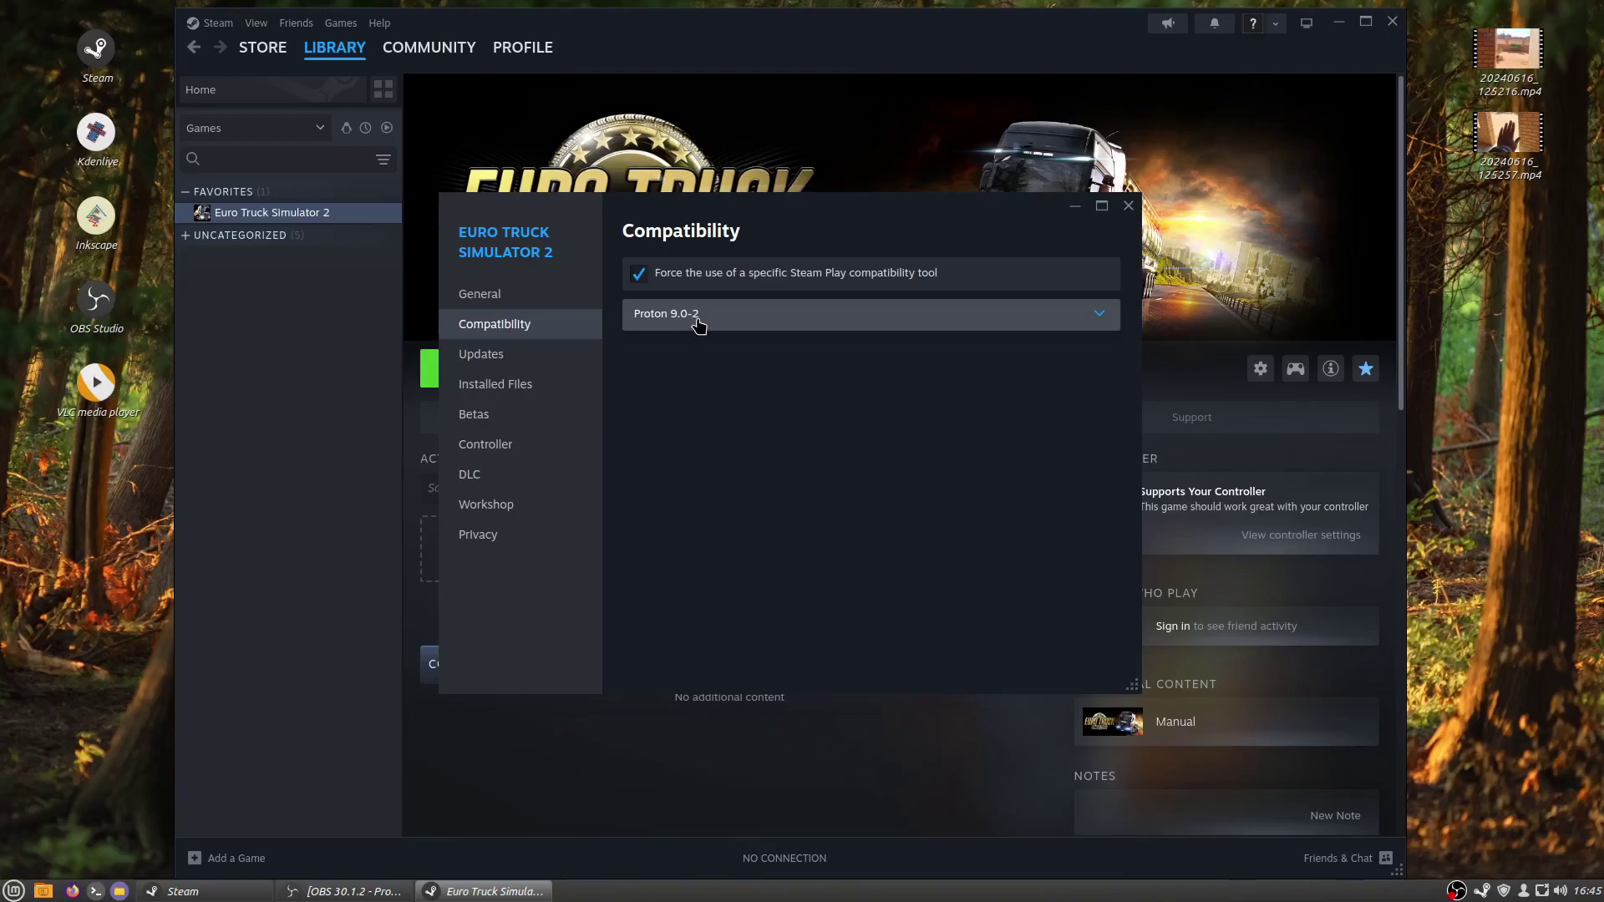
left_click(1128, 206)
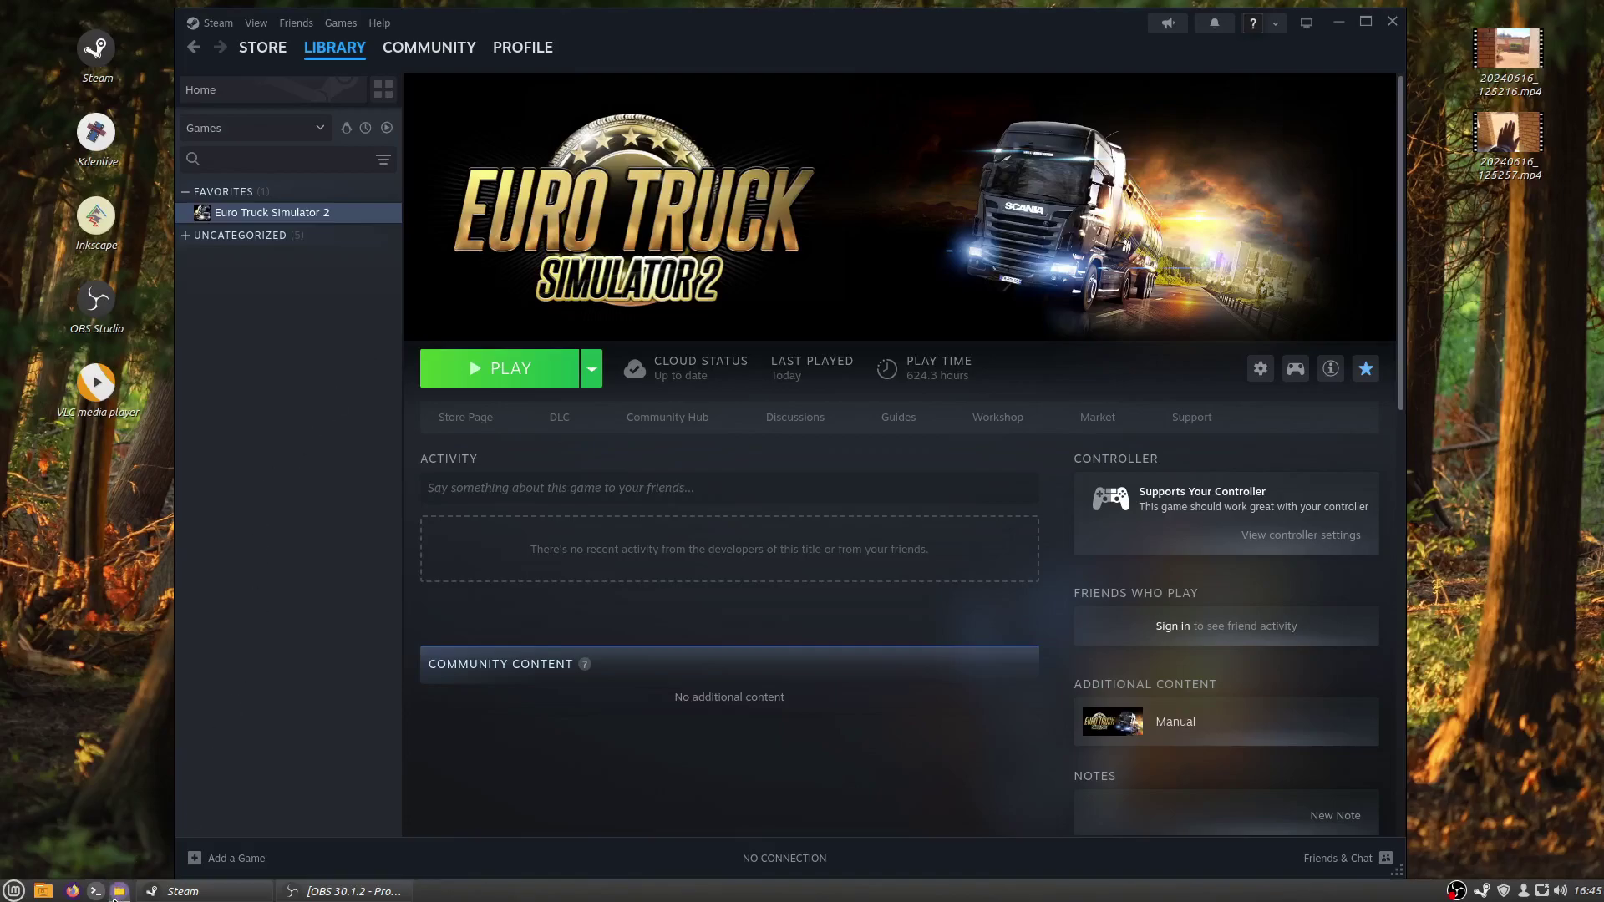
Open Nemo on the home folder and enter the hidden .steam folder.
left_click(117, 891)
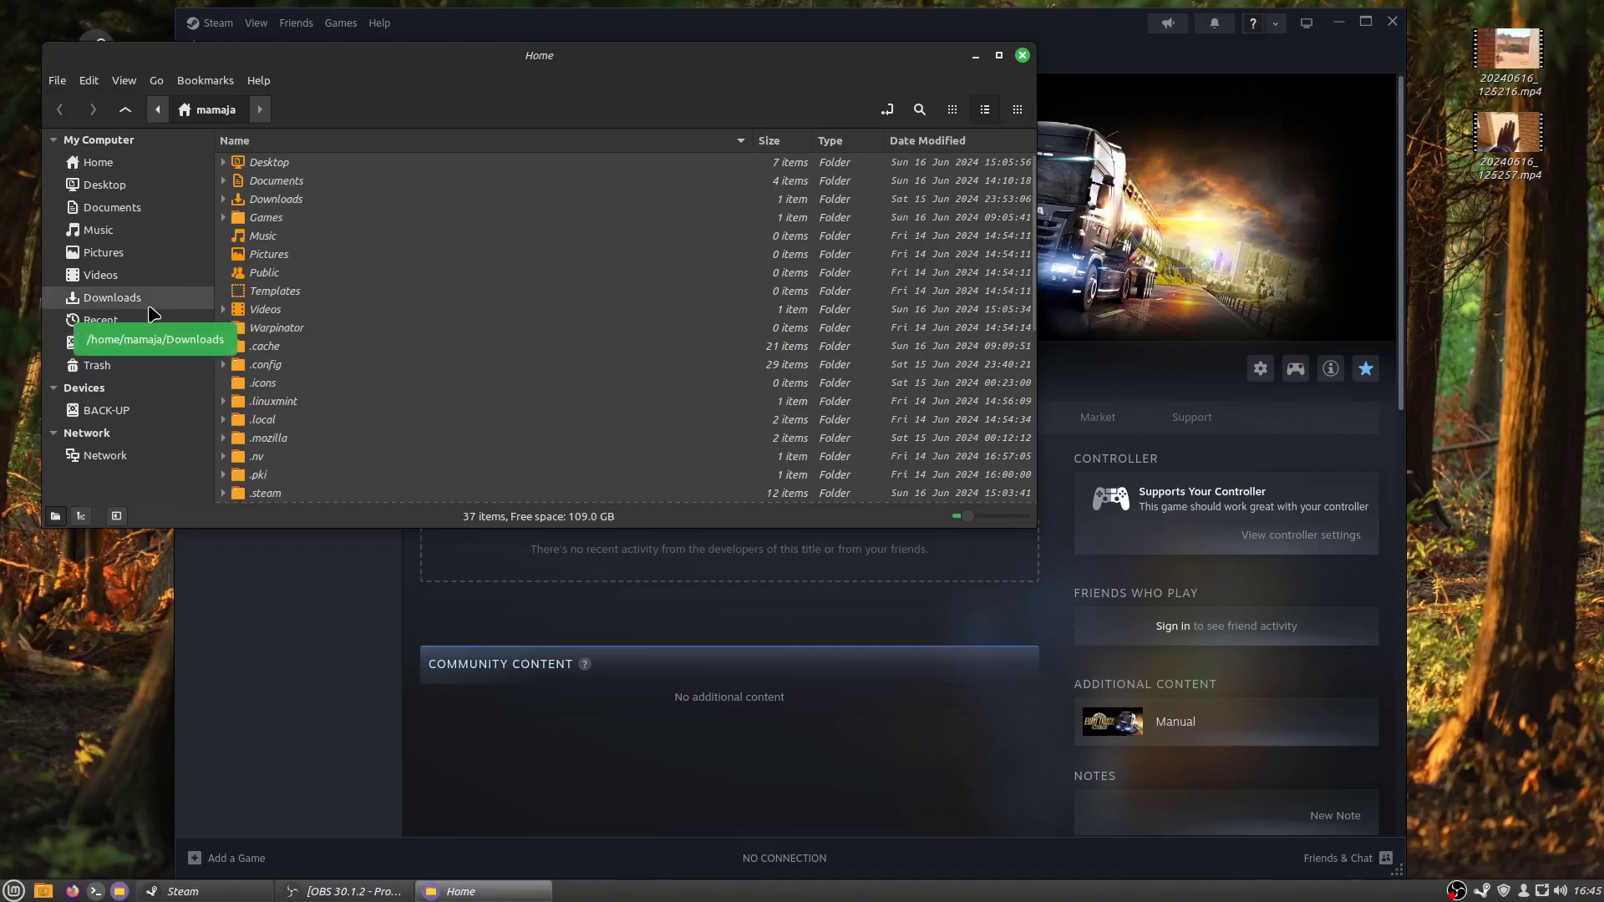
left_click(108, 172)
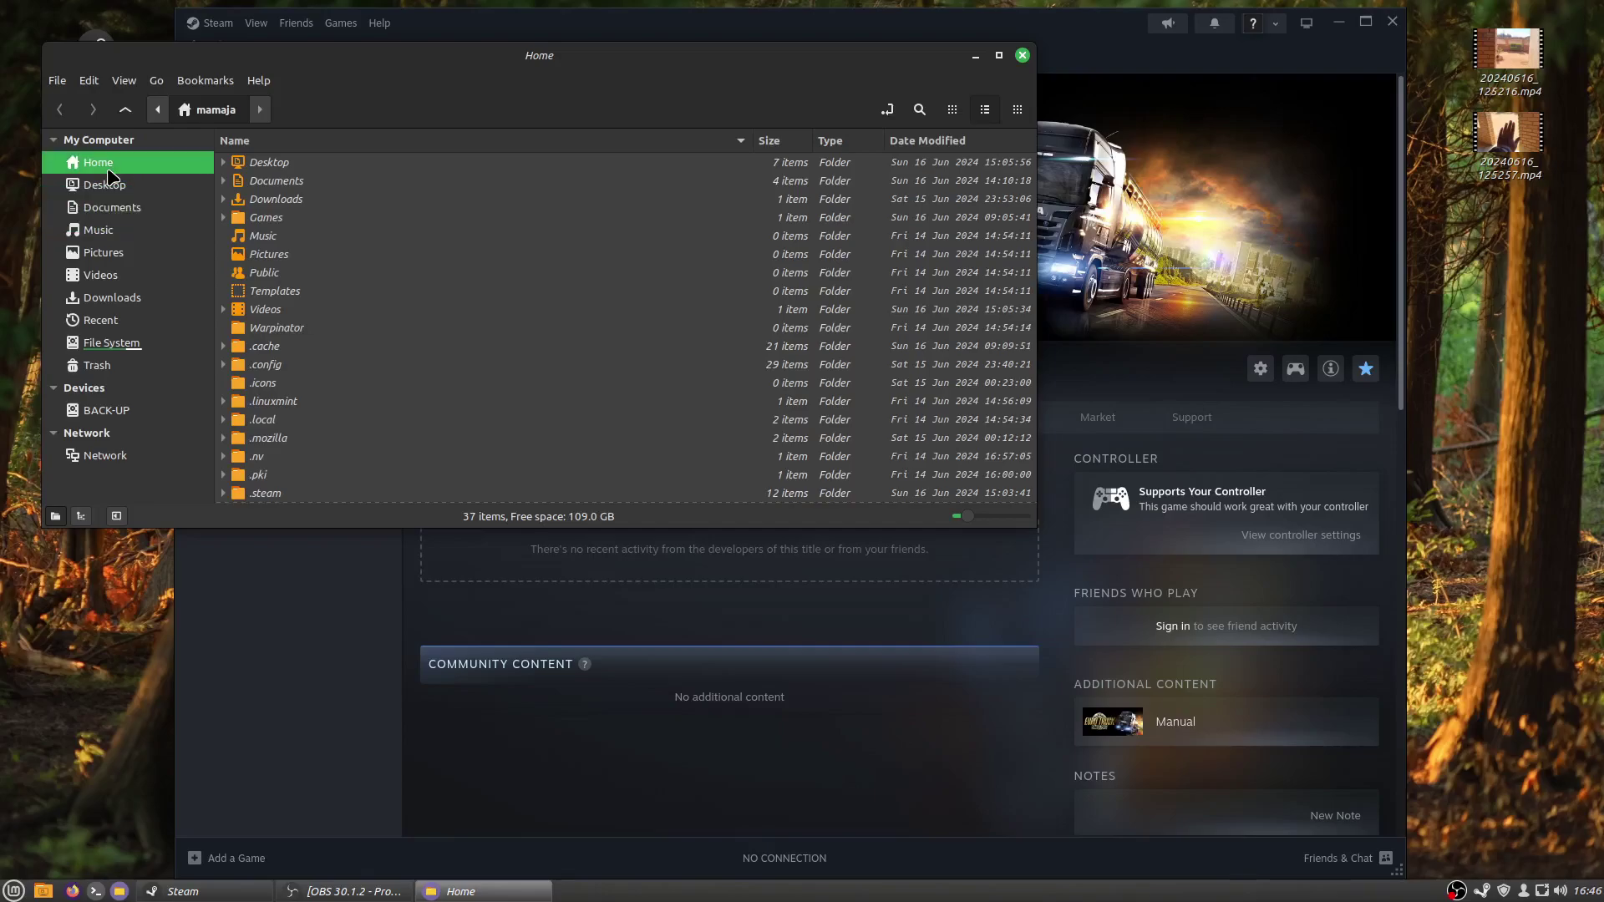
scroll(261, 355, "down", 2)
scroll(276, 359, "down", 2)
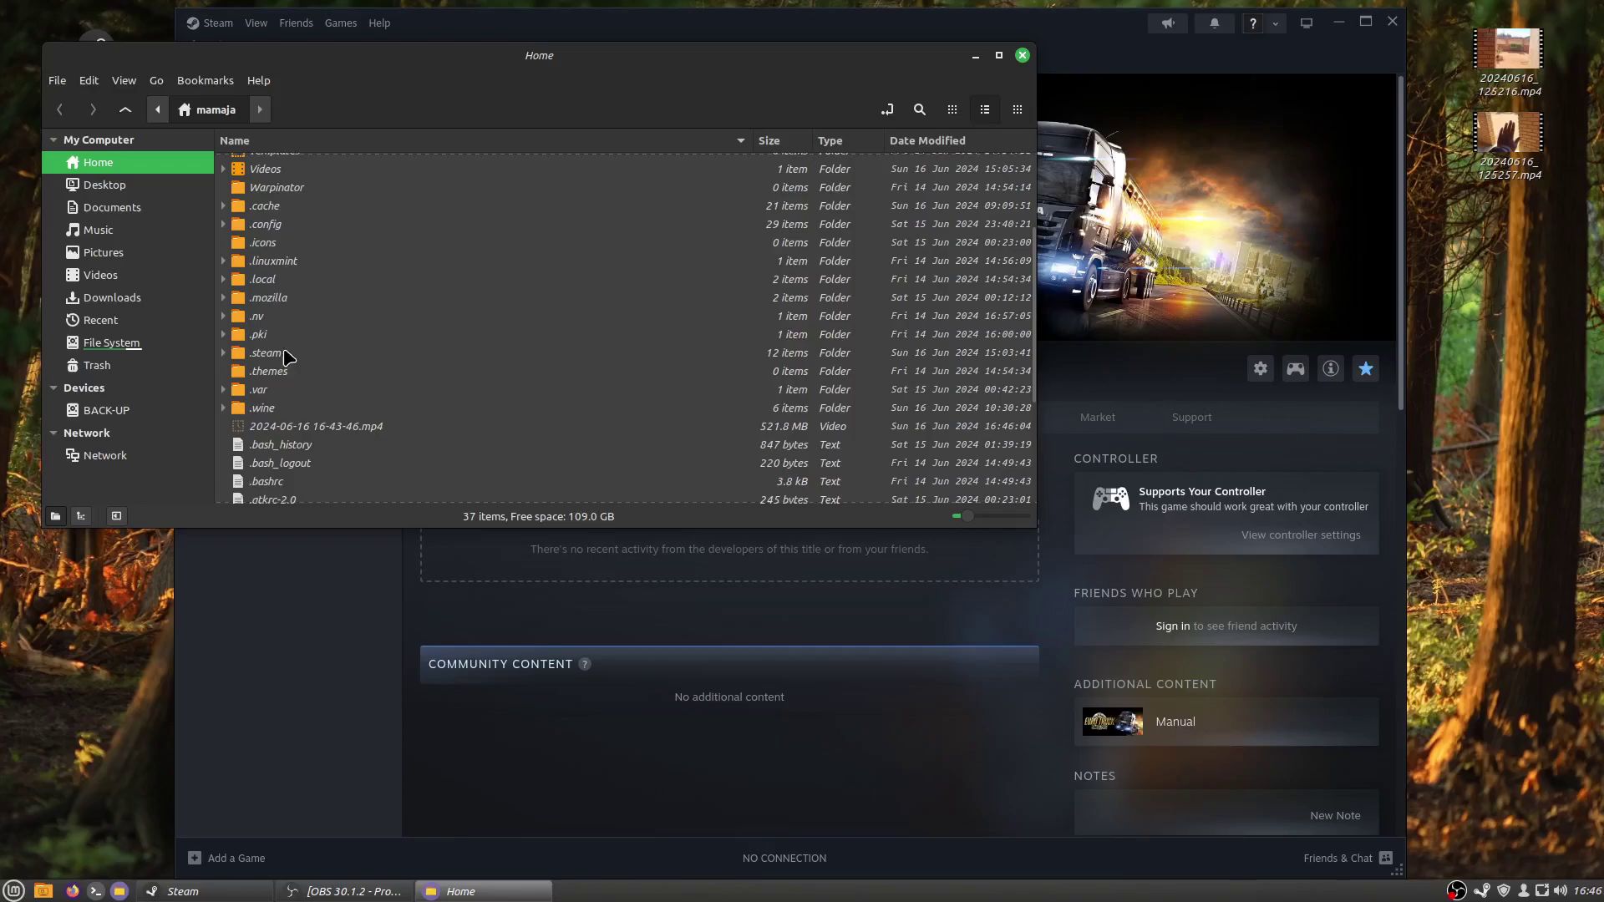
double_click(270, 355)
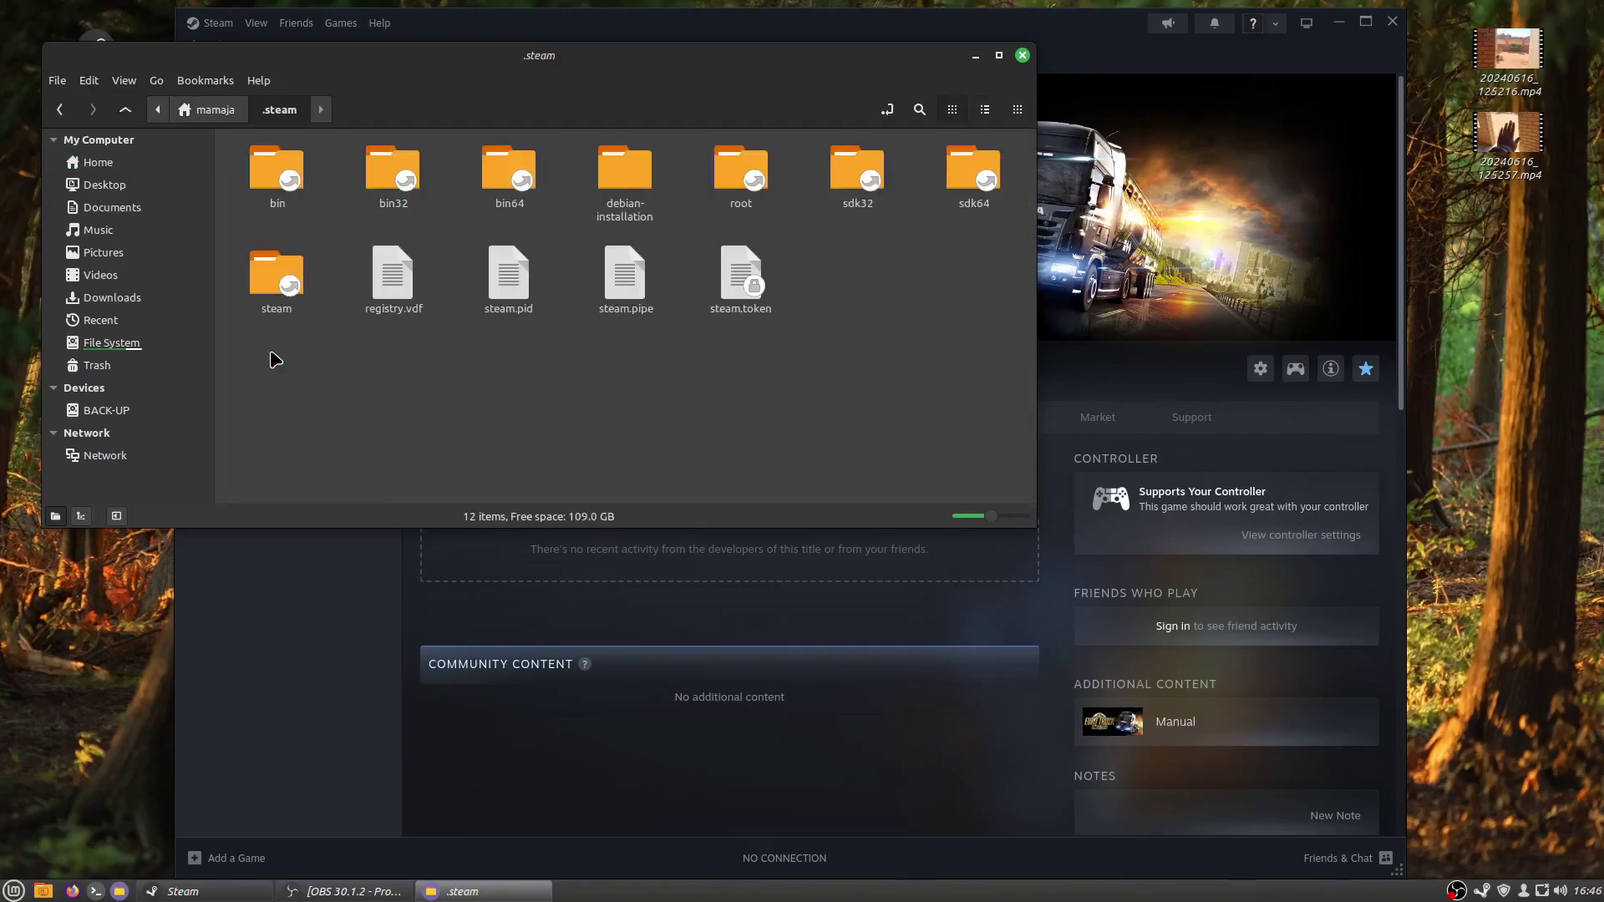
Search .steam for 'Euro Truck Simulator 2', select the compatdata result, and widen the Location column.
left_click(918, 108)
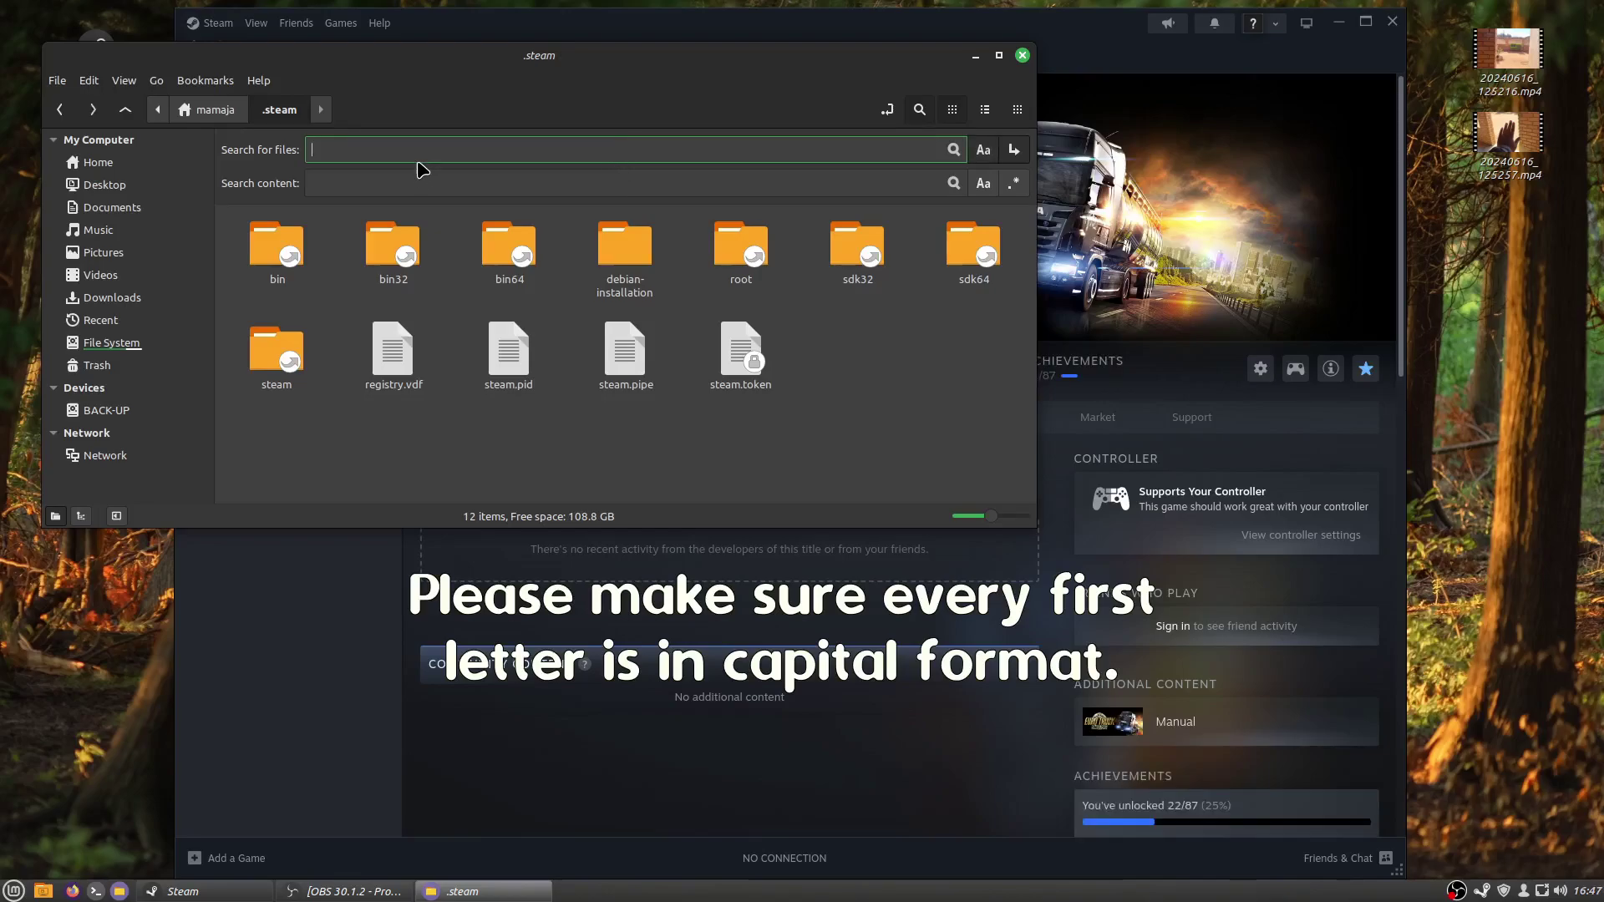
type("Euro Truck Simulator 2")
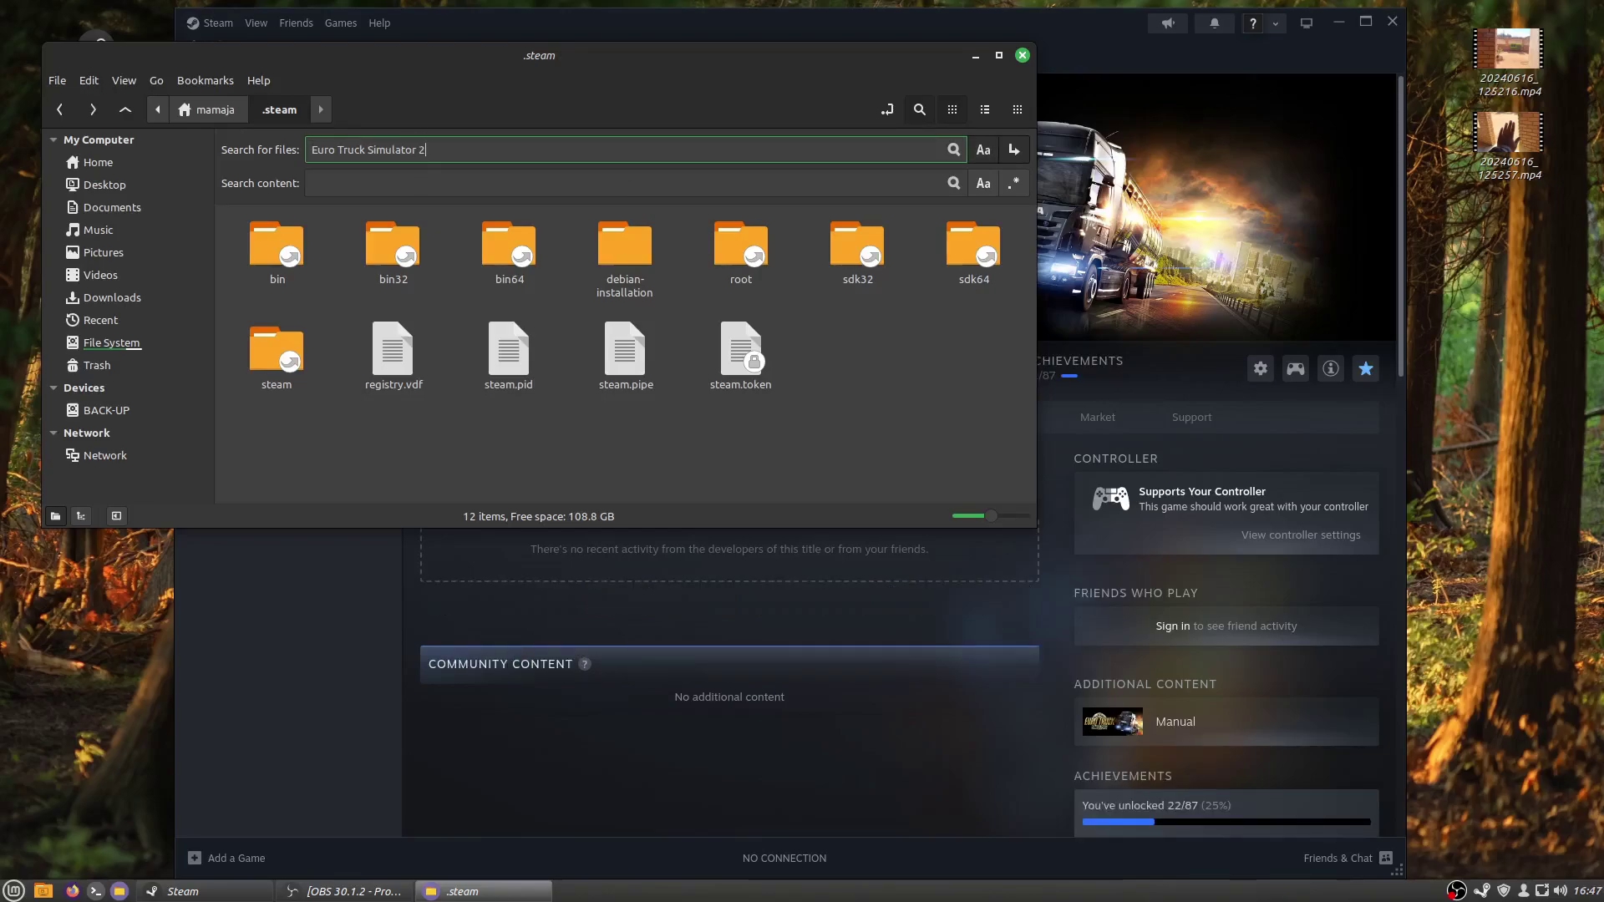
left_click(953, 151)
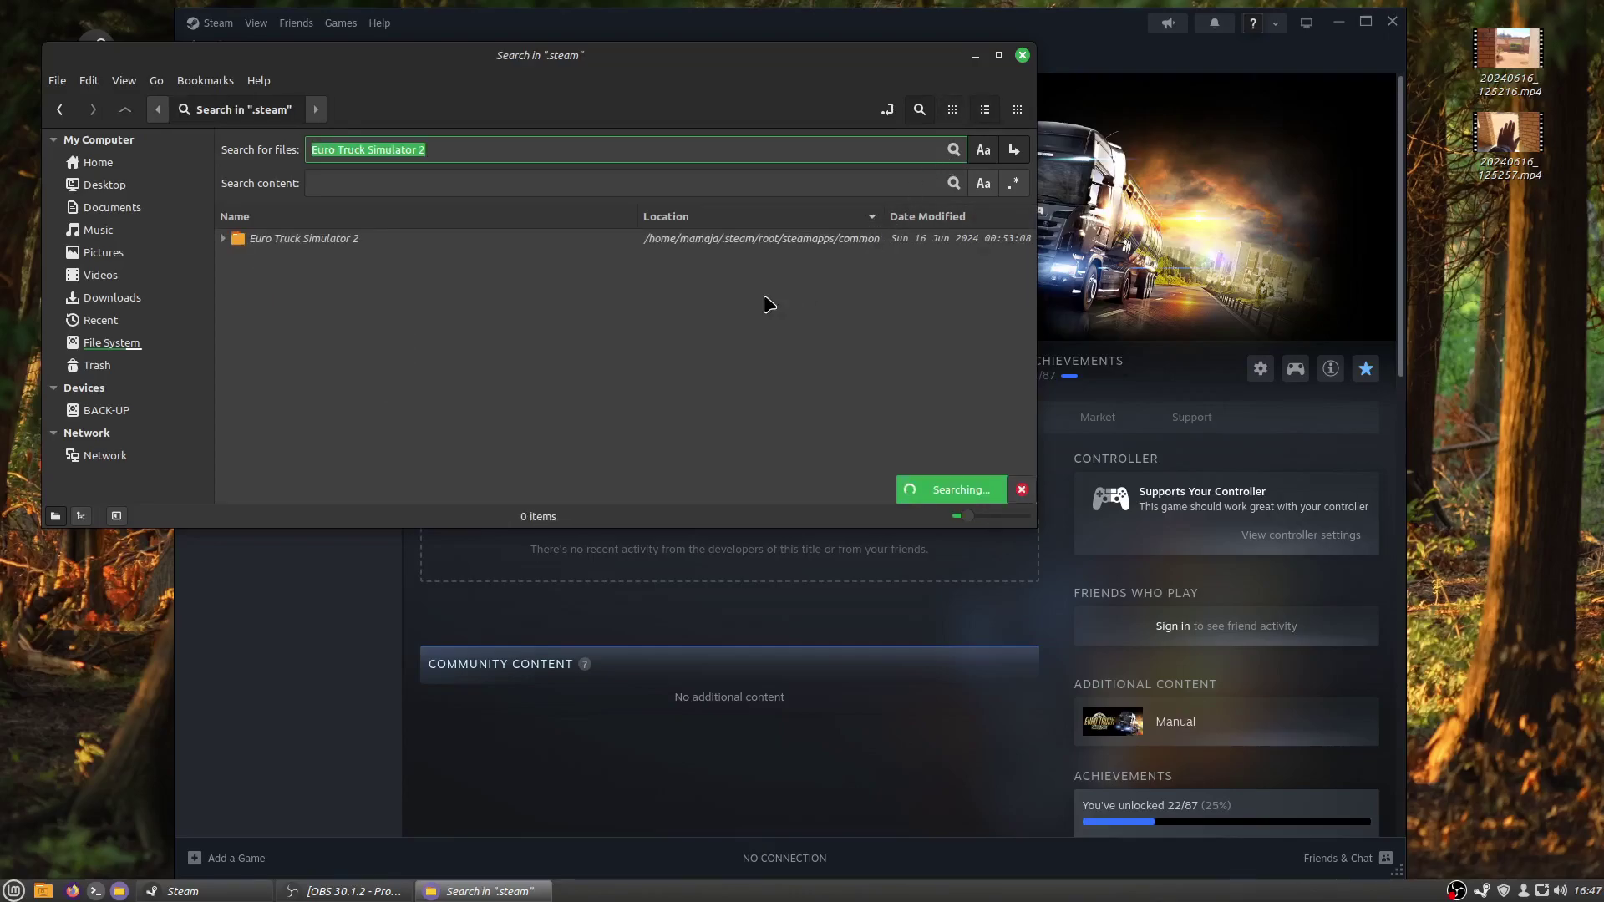
left_click(321, 246)
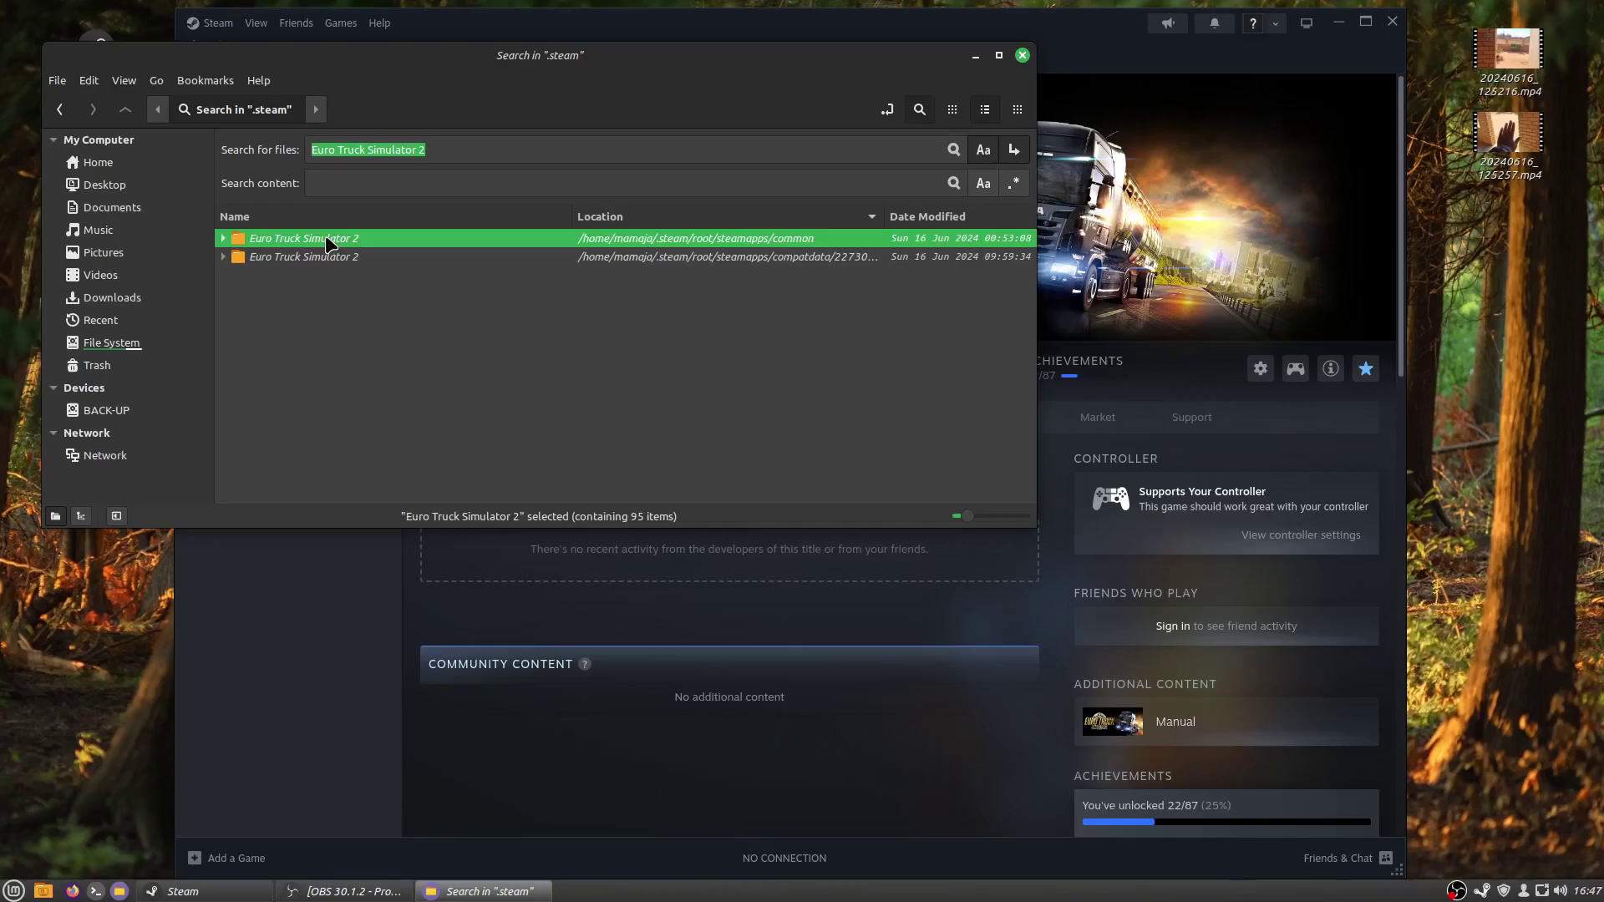
left_click(323, 259)
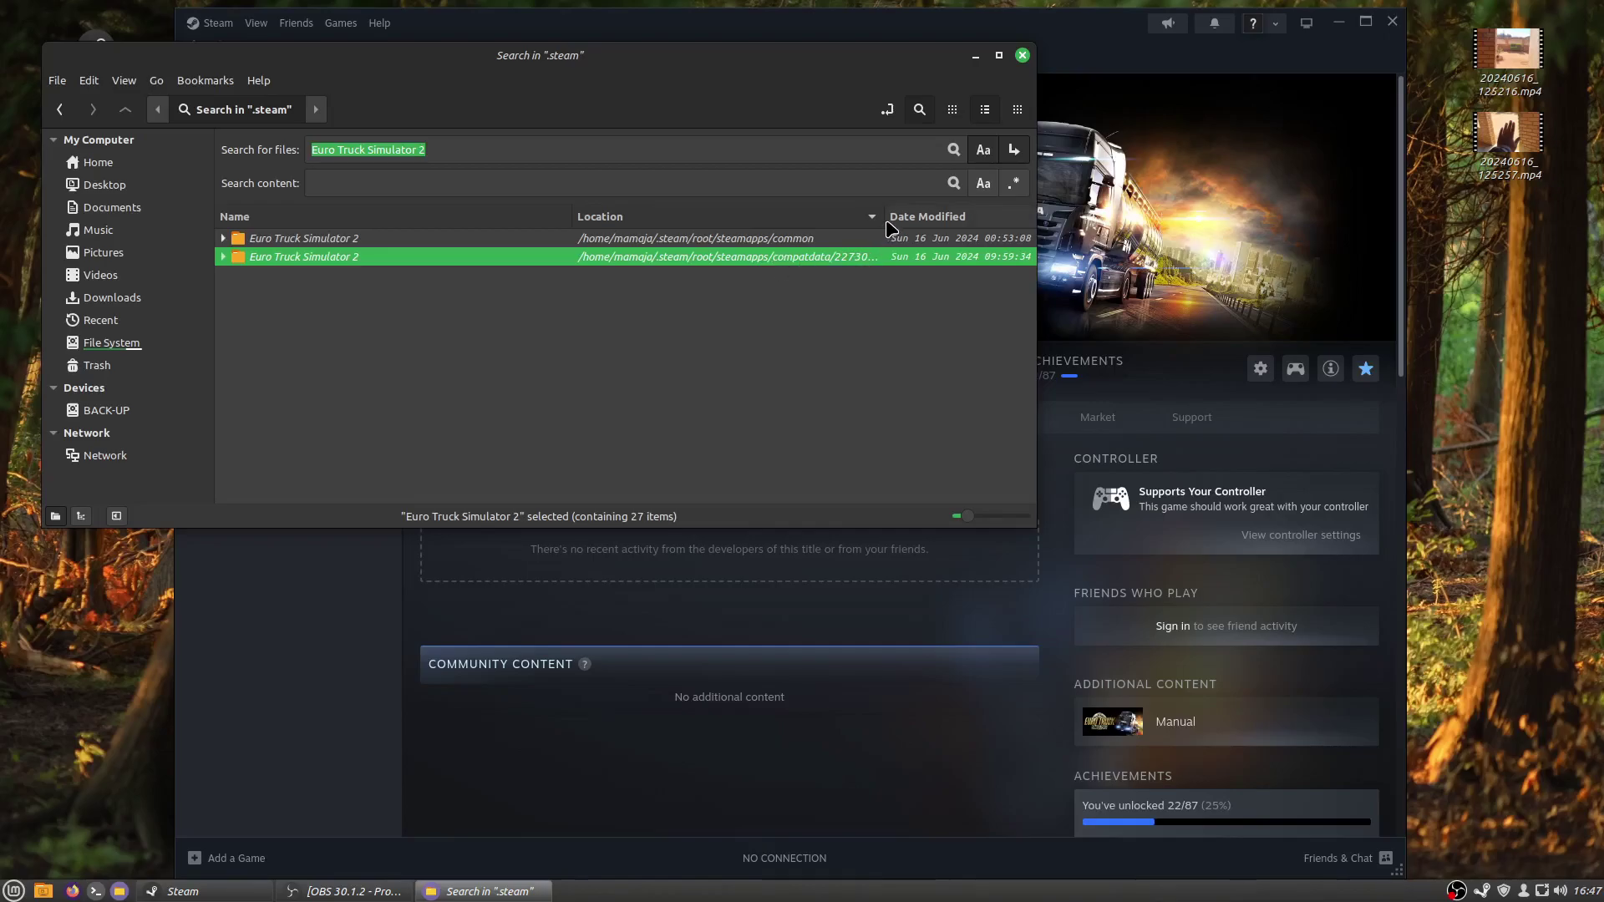
left_click_drag(877, 218, 1019, 224)
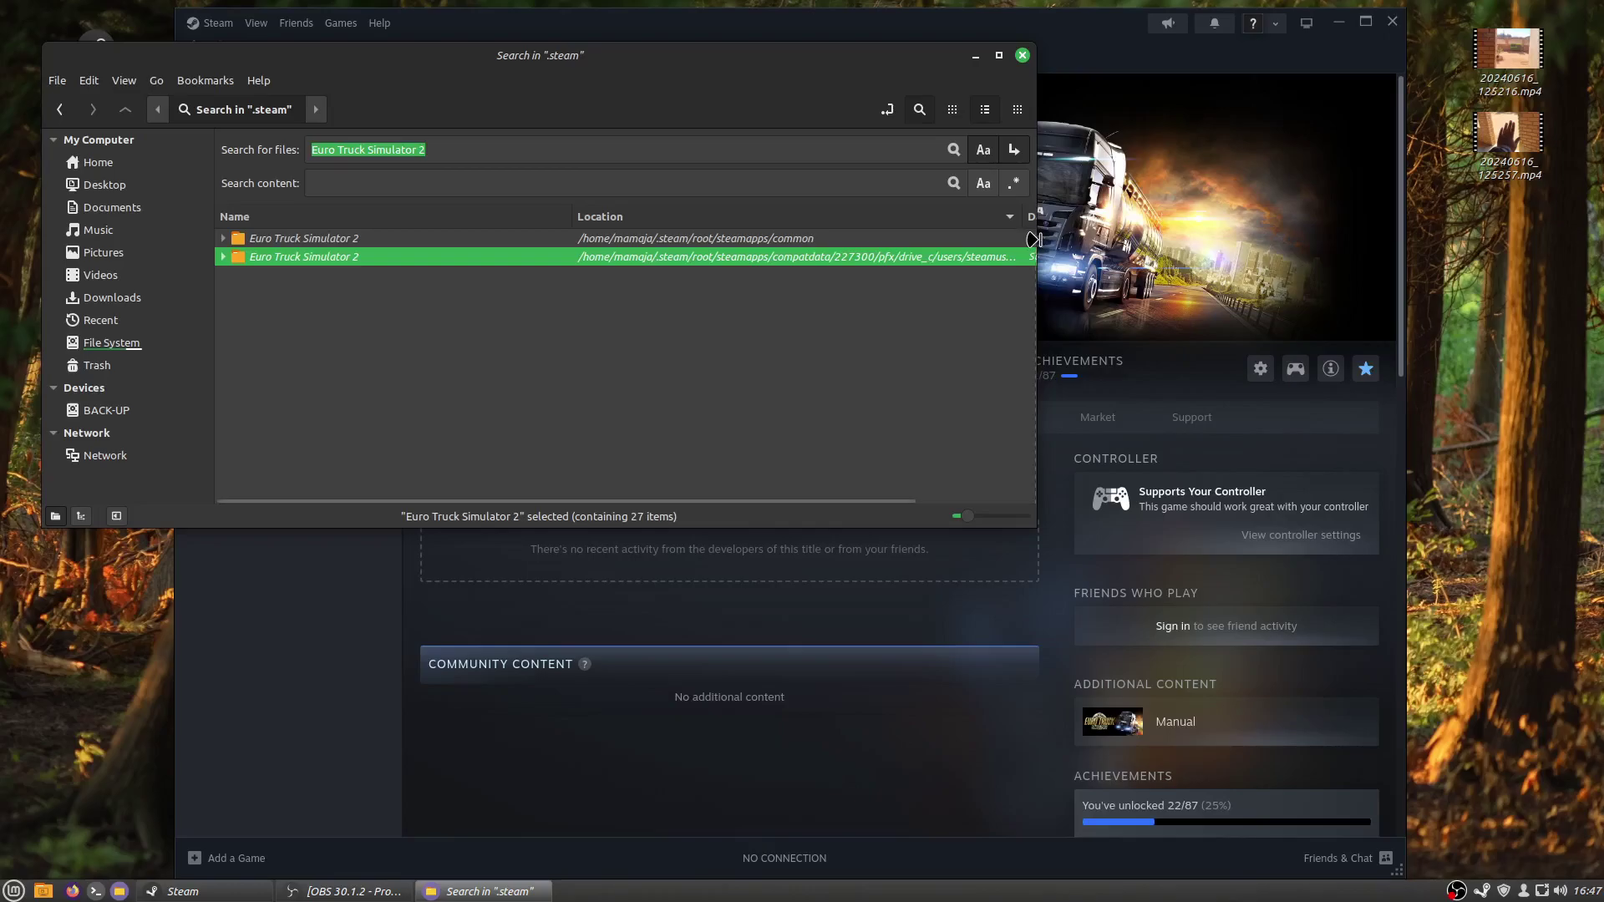
left_click_drag(1039, 251, 1174, 256)
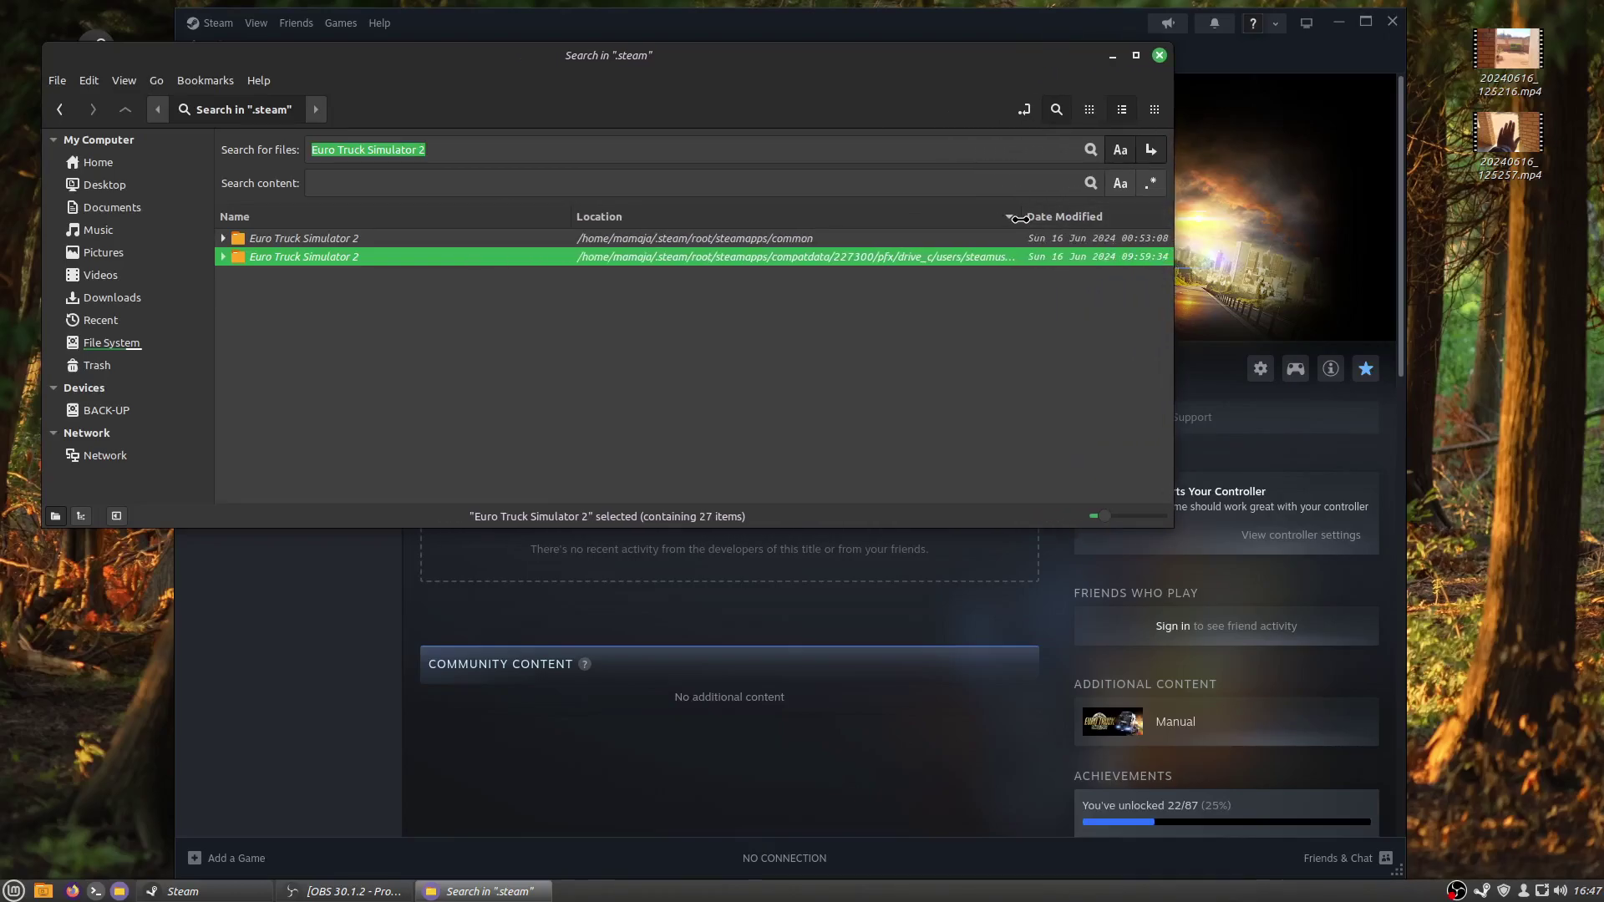
left_click_drag(1016, 217, 1114, 219)
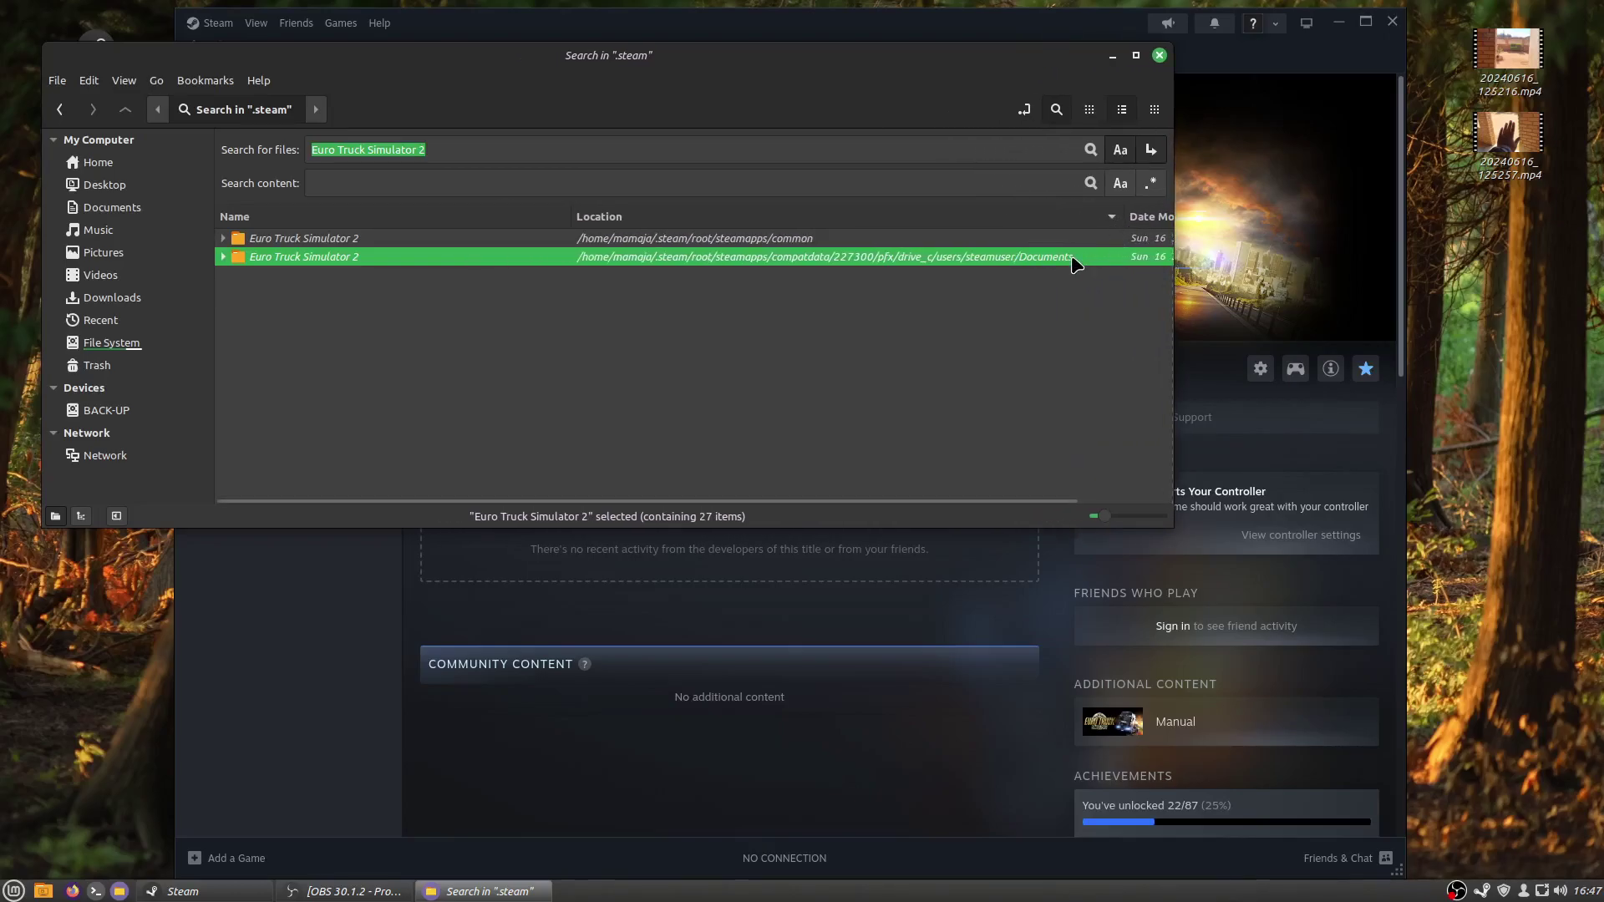
right_click(1017, 259)
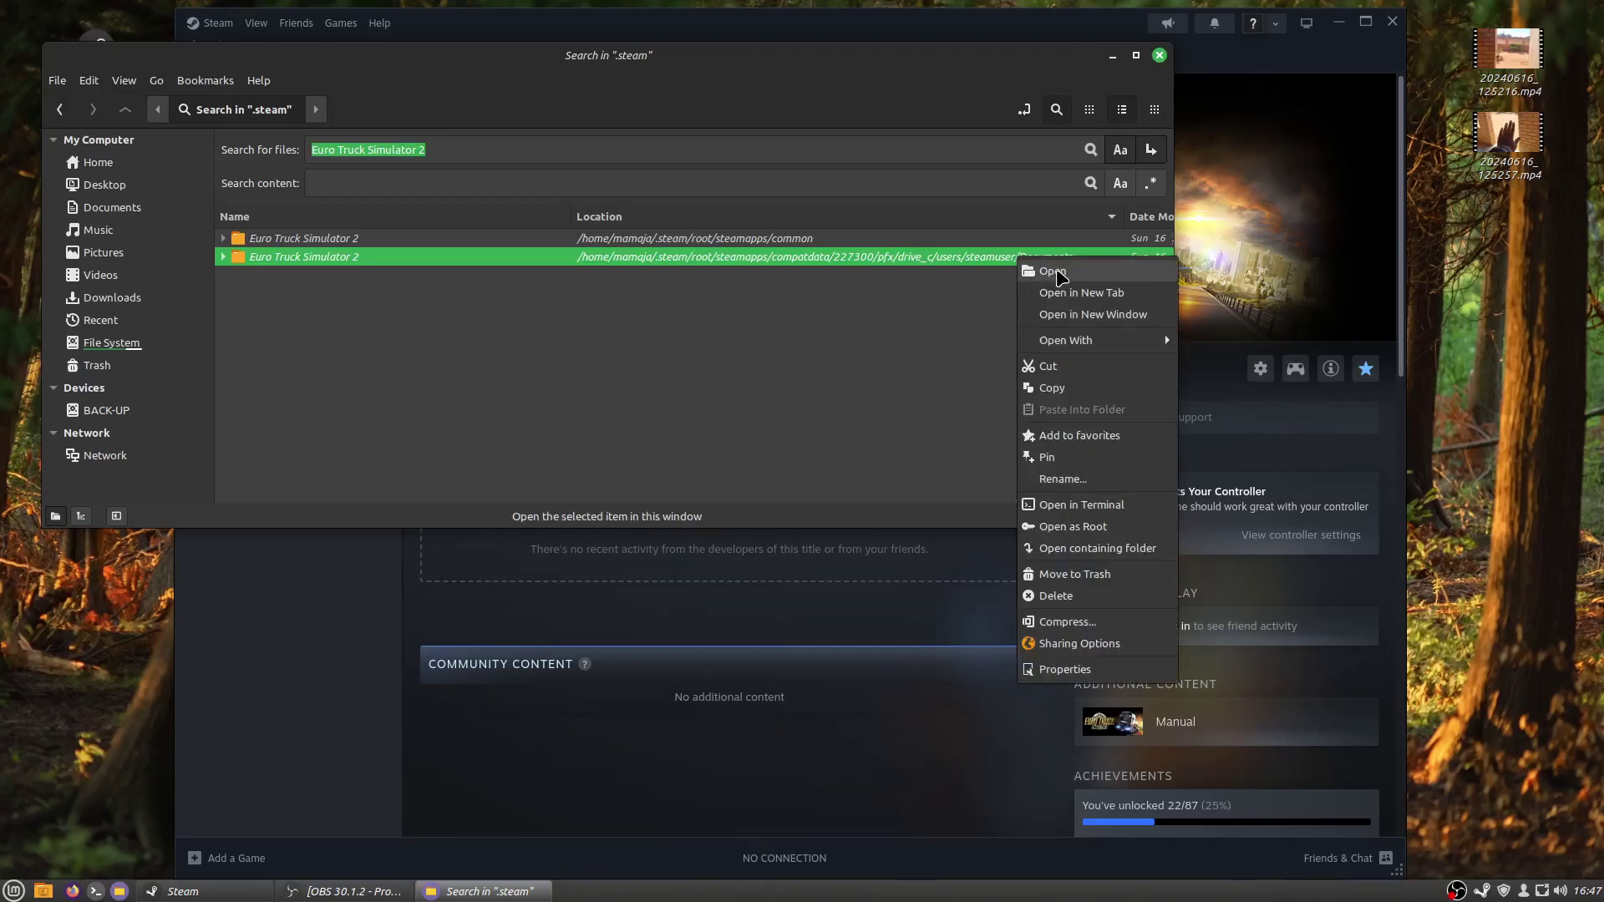
left_click(1079, 317)
left_click_drag(830, 101, 1276, 206)
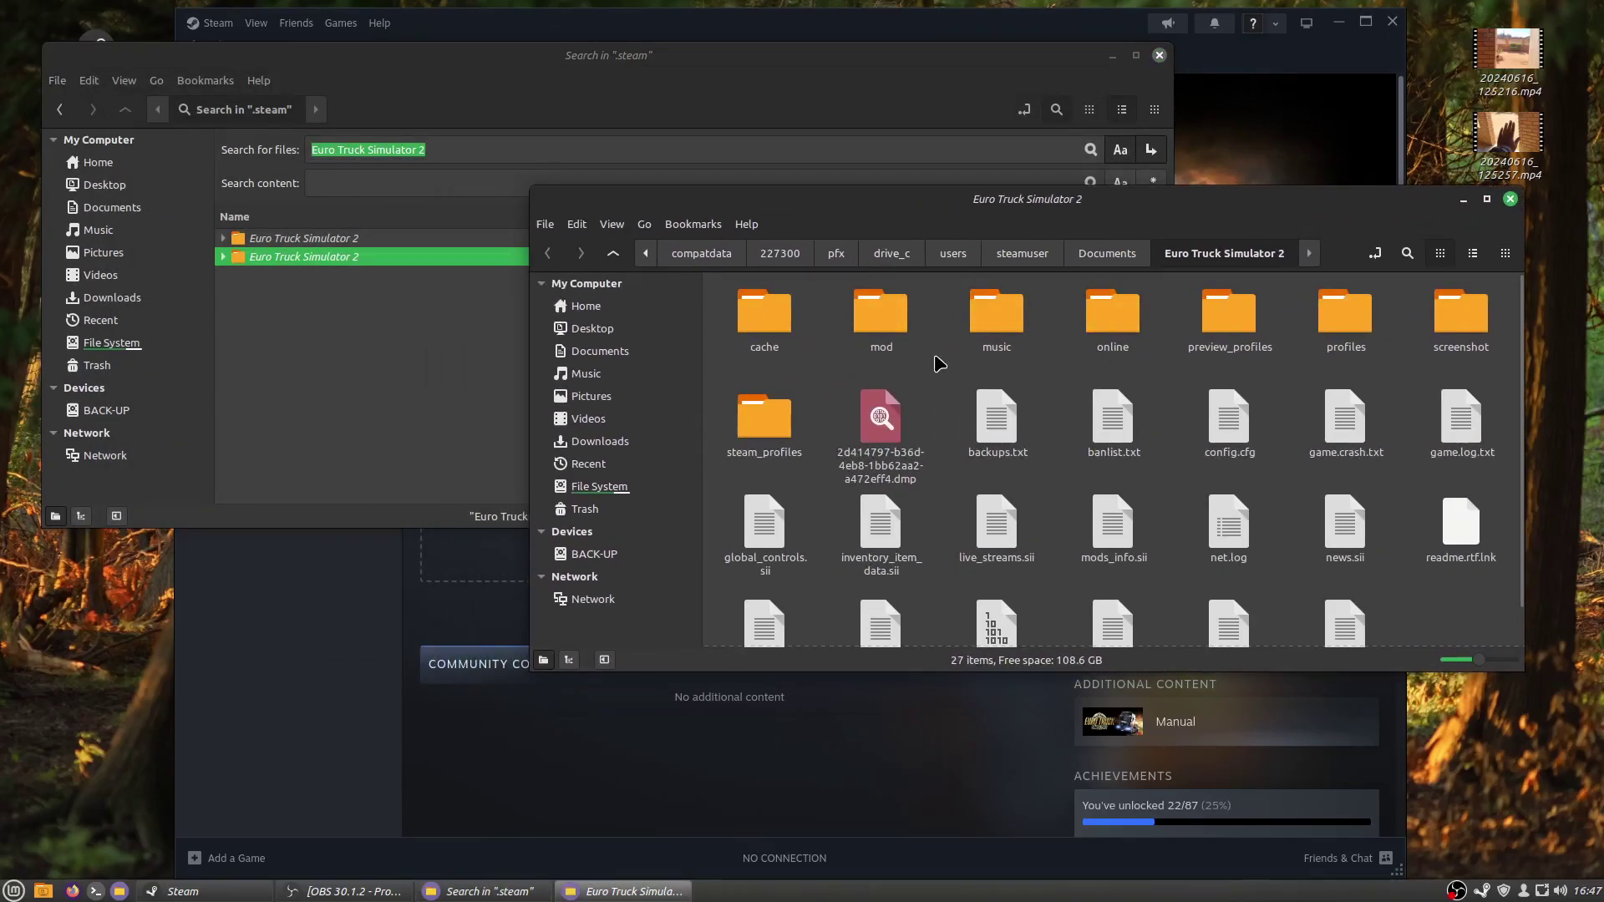
double_click(881, 320)
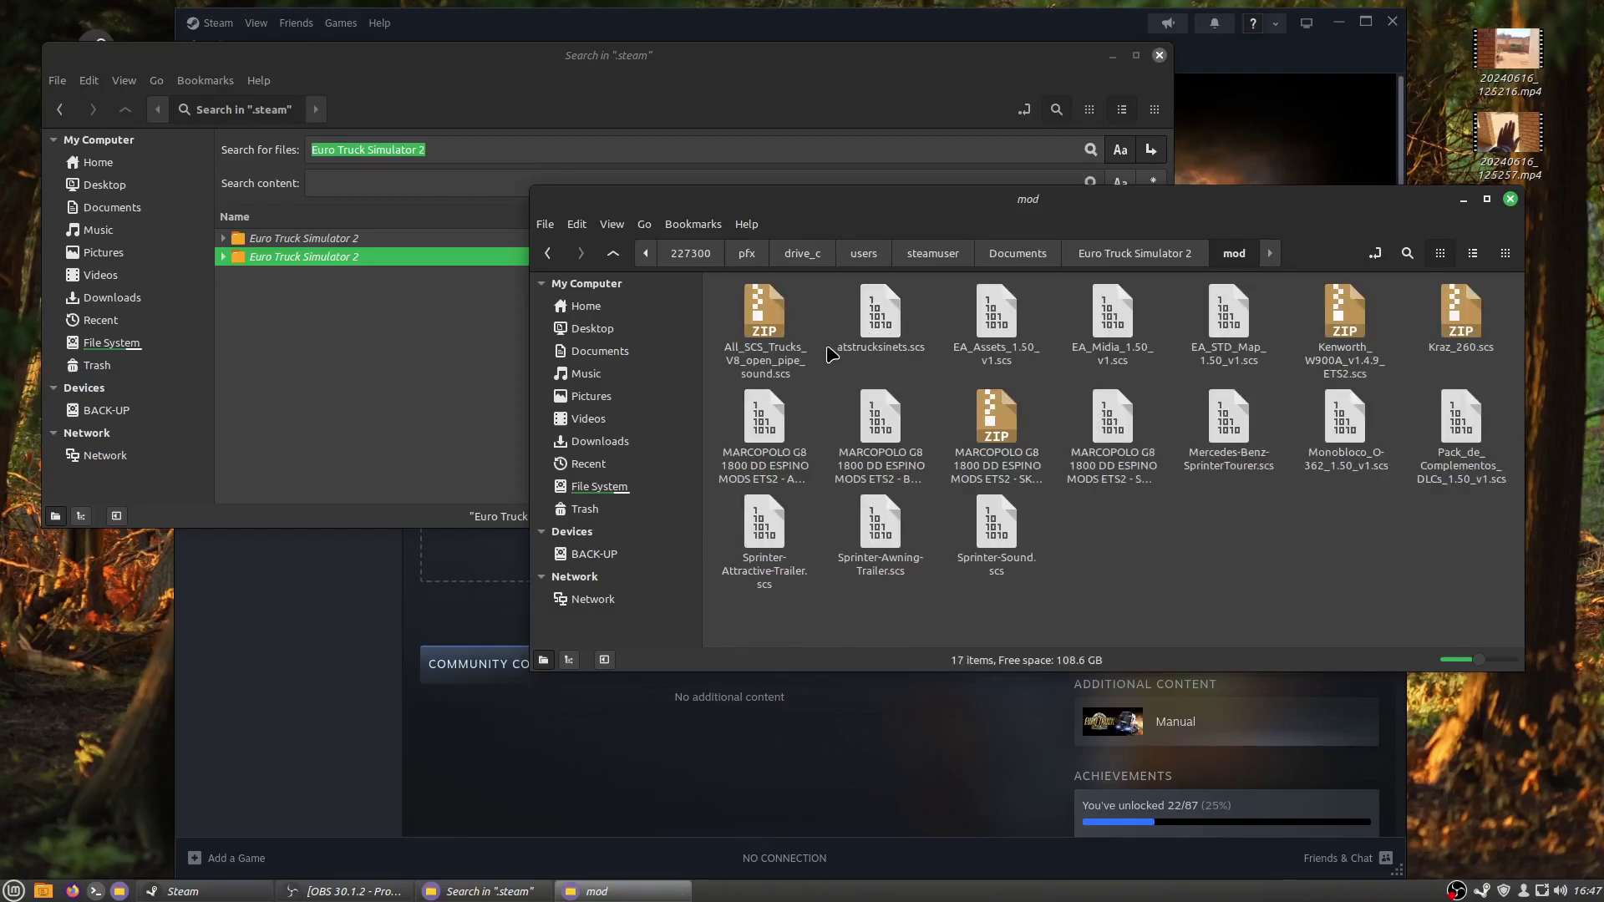
key("BackSpace")
scroll(1063, 376, "down", 1)
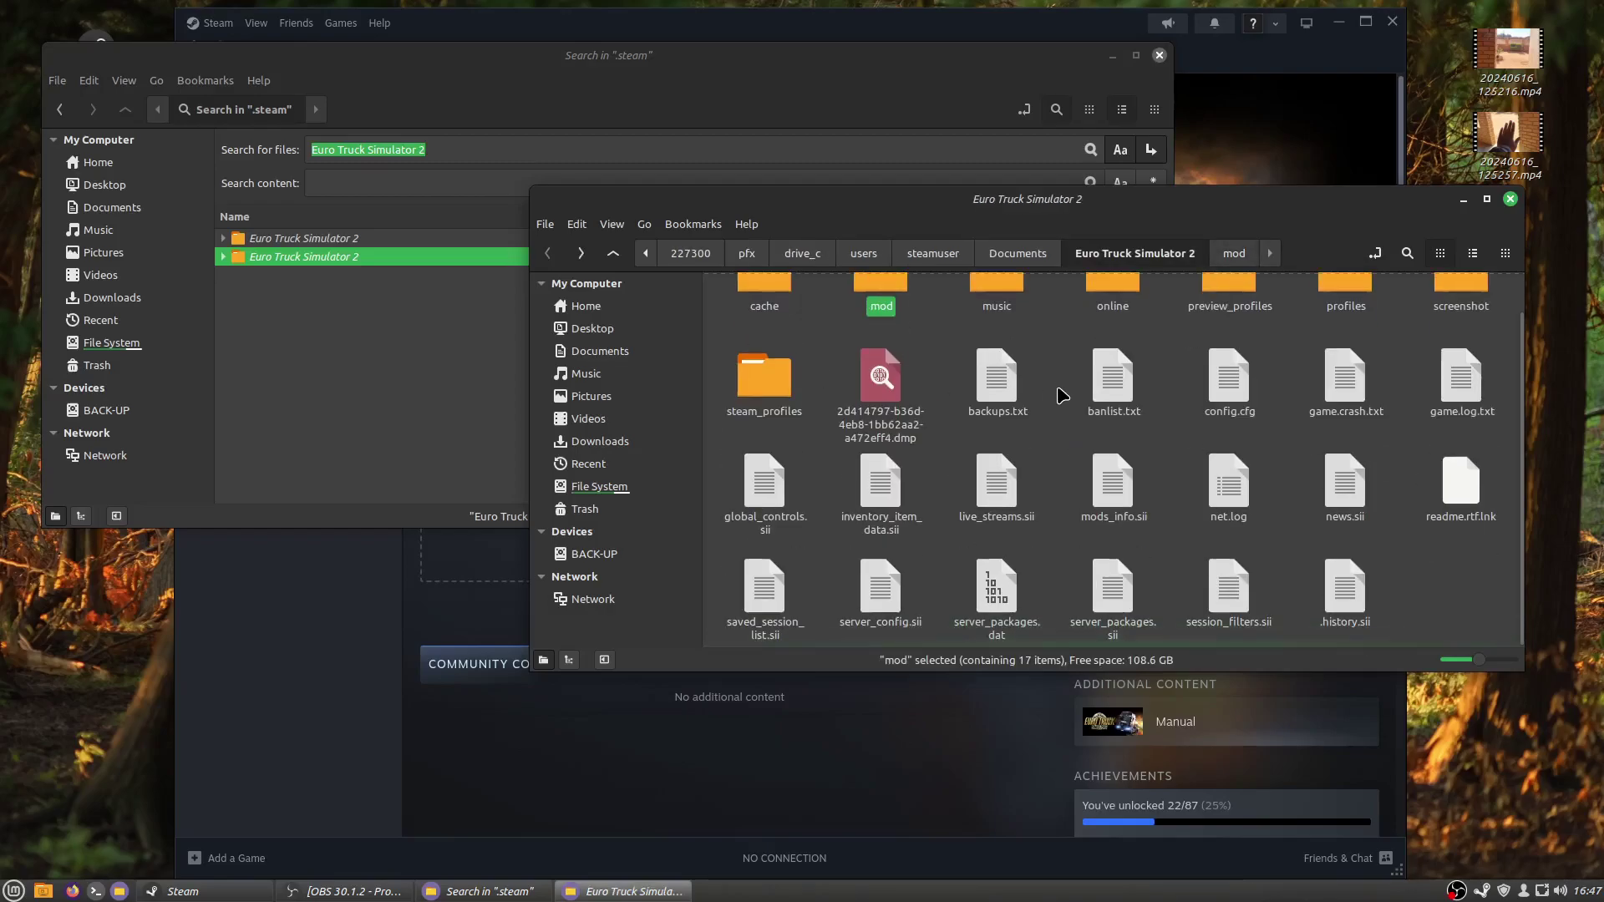
scroll(1059, 399, "up", 1)
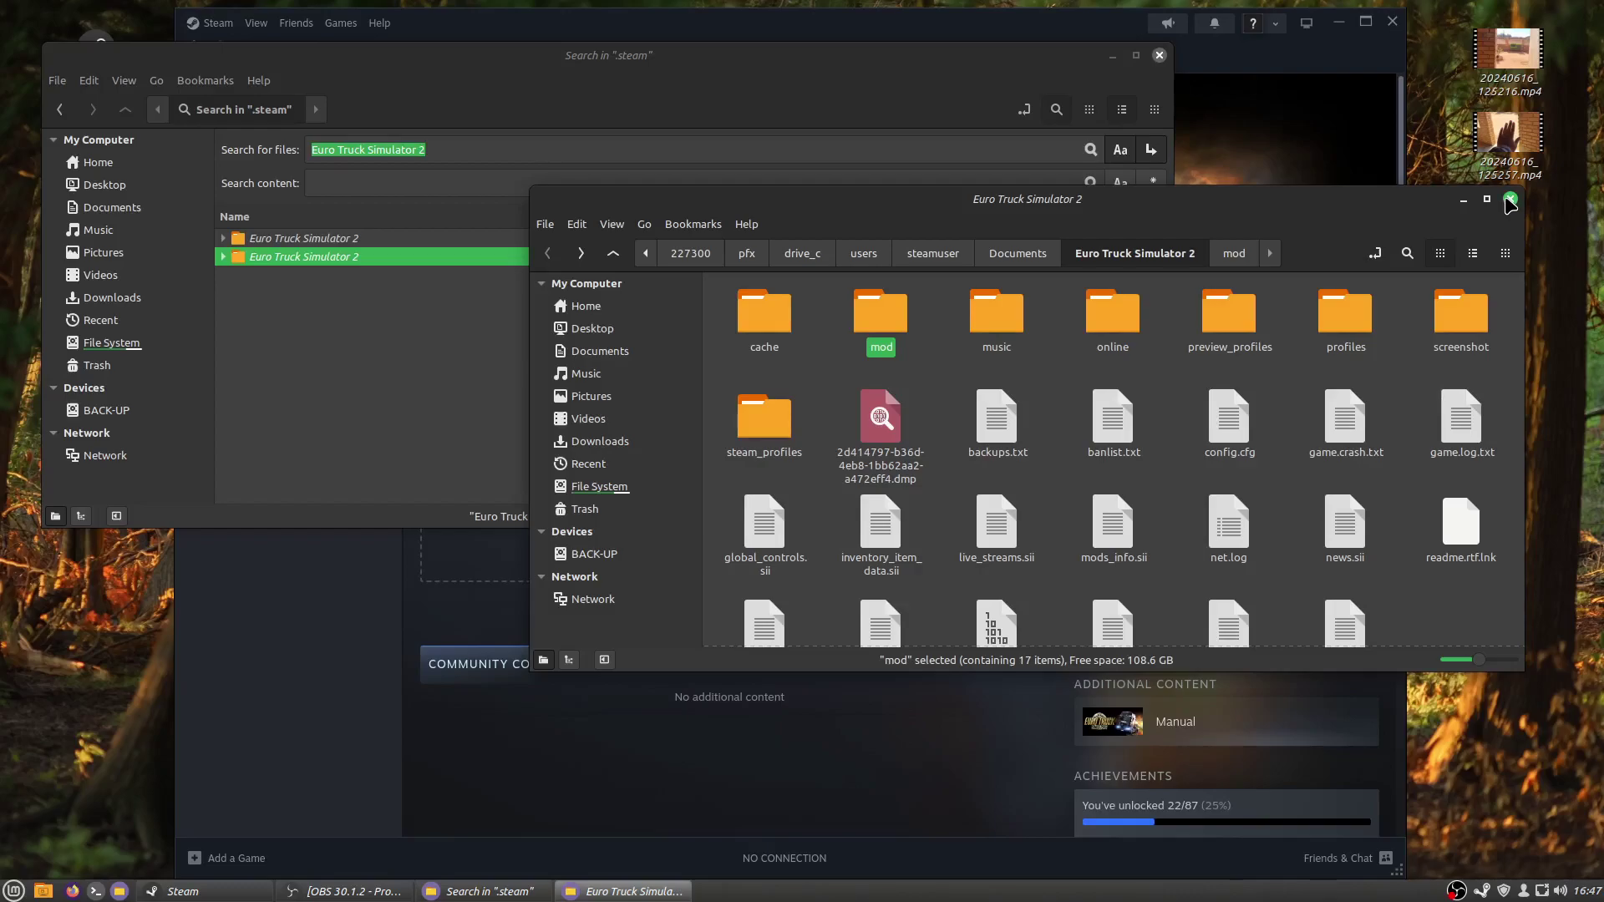
Close the game folder window and drag the search results window down and right.
left_click(1510, 201)
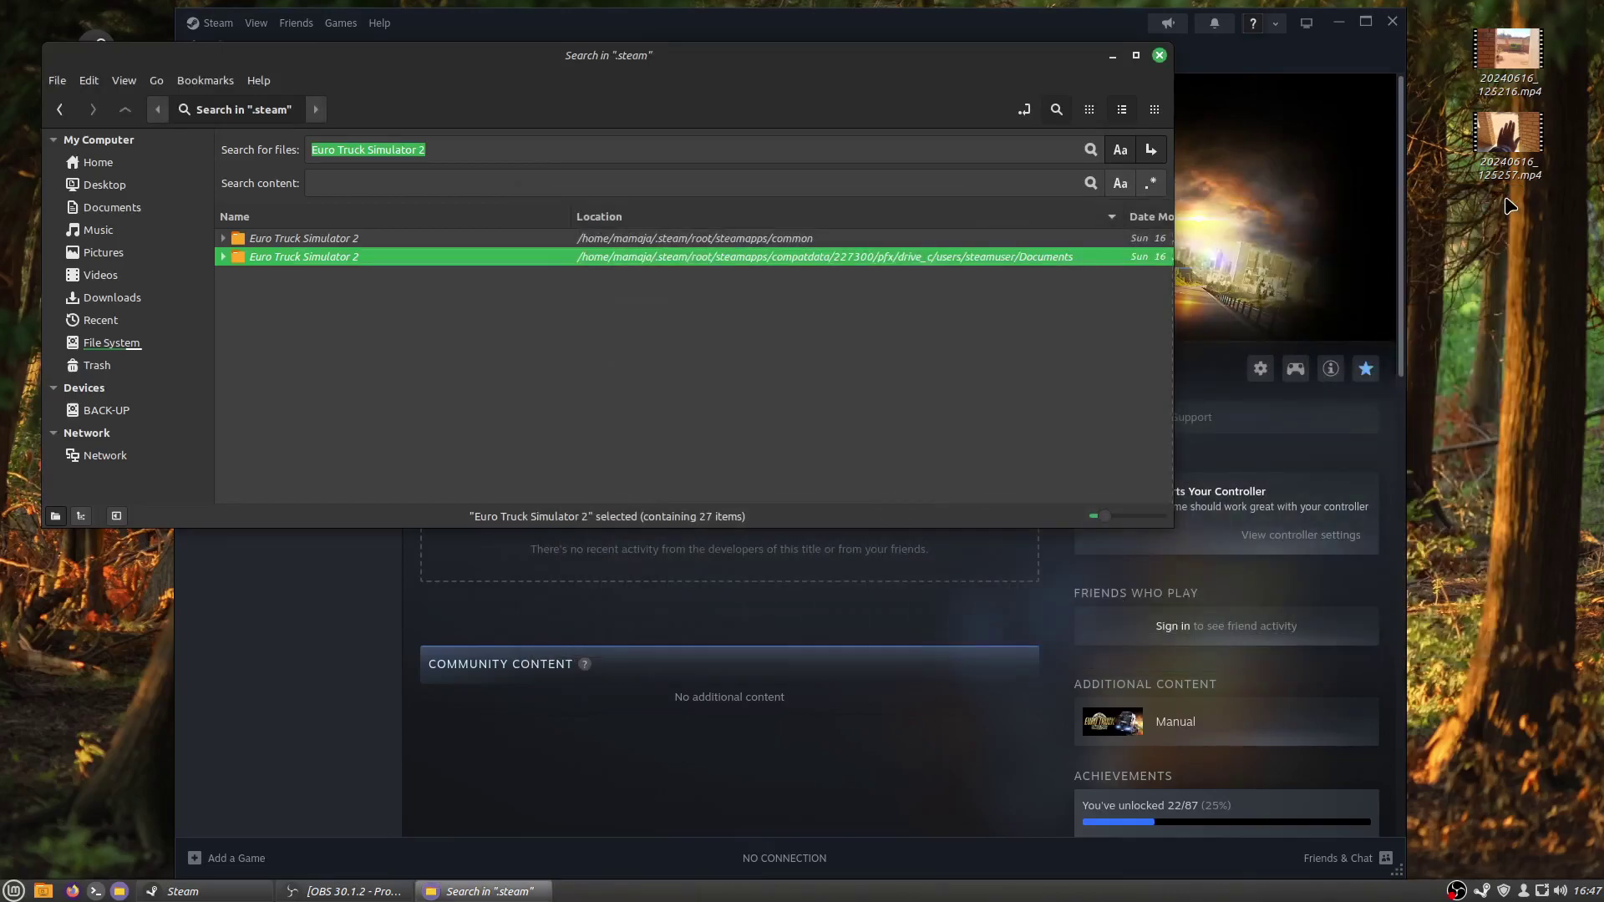
left_click_drag(841, 48, 1026, 171)
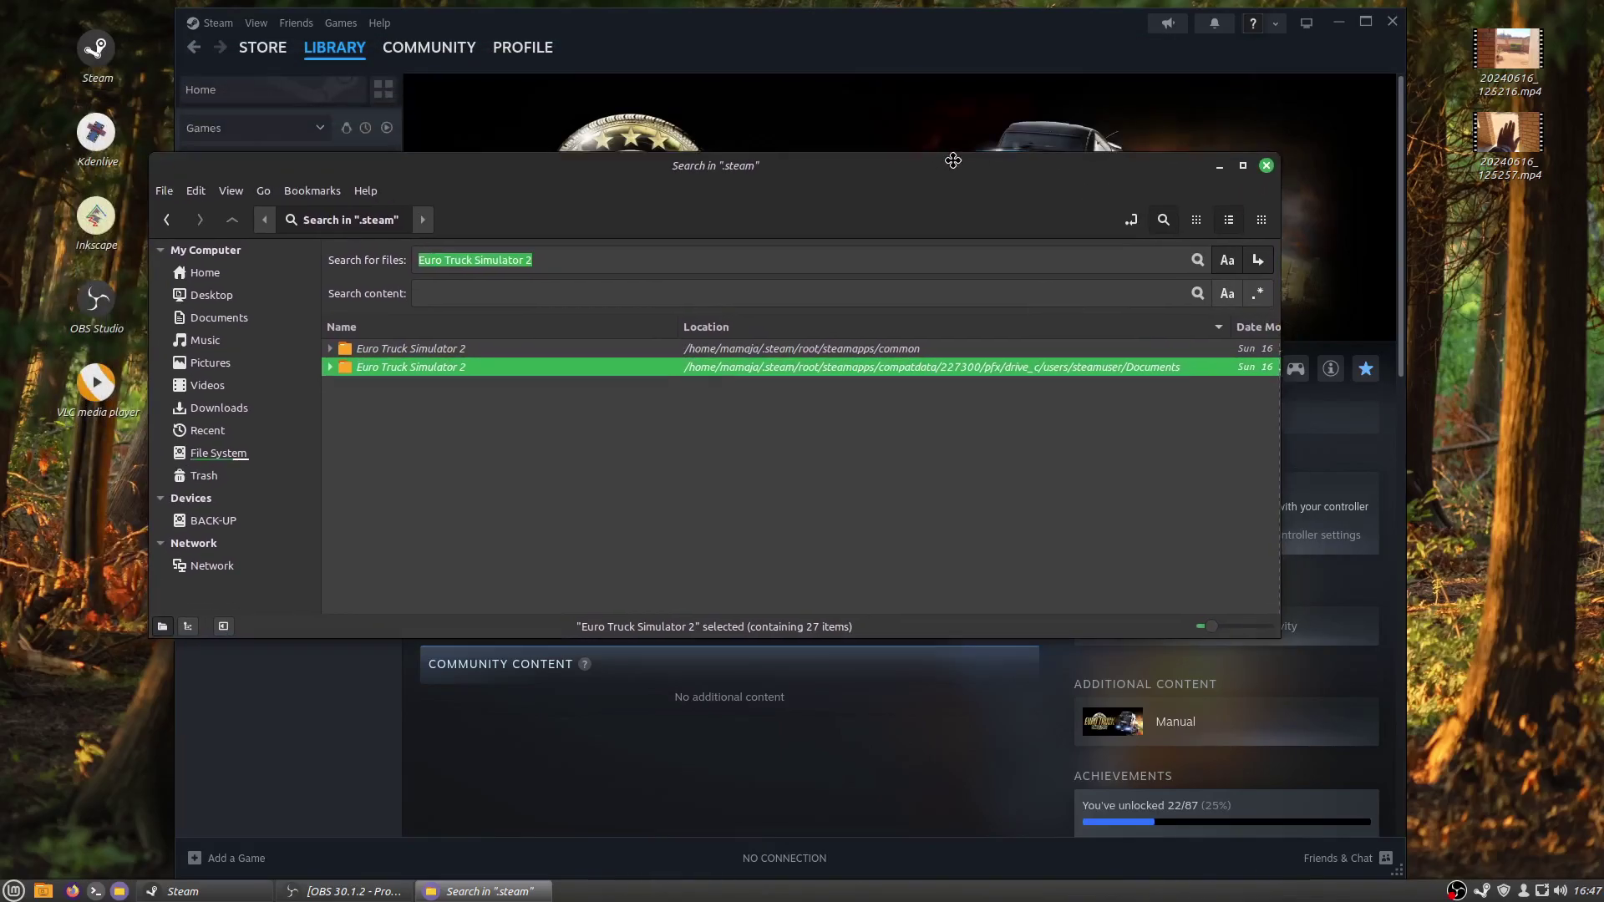